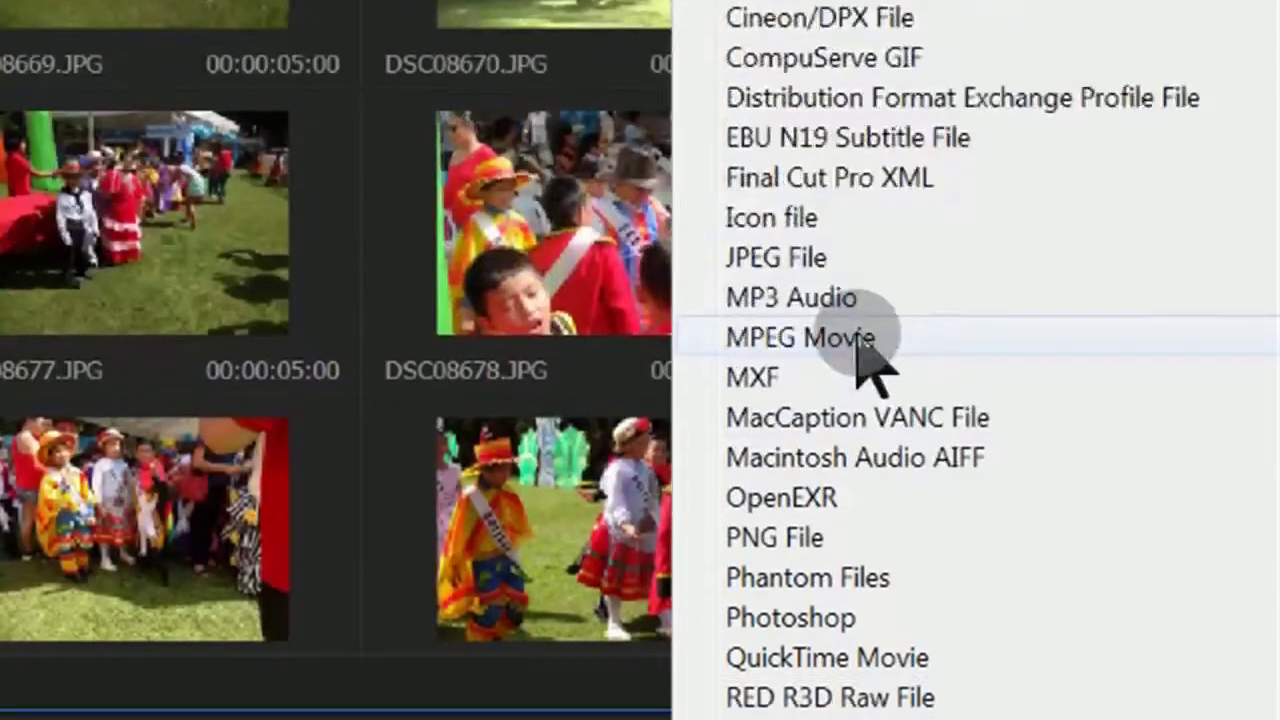
# Step: Filter the media listing to MPEG Movie files and import MAH08686.MP4 and SAM_0288.MP4 into the project
pyautogui.click(1068, 515)
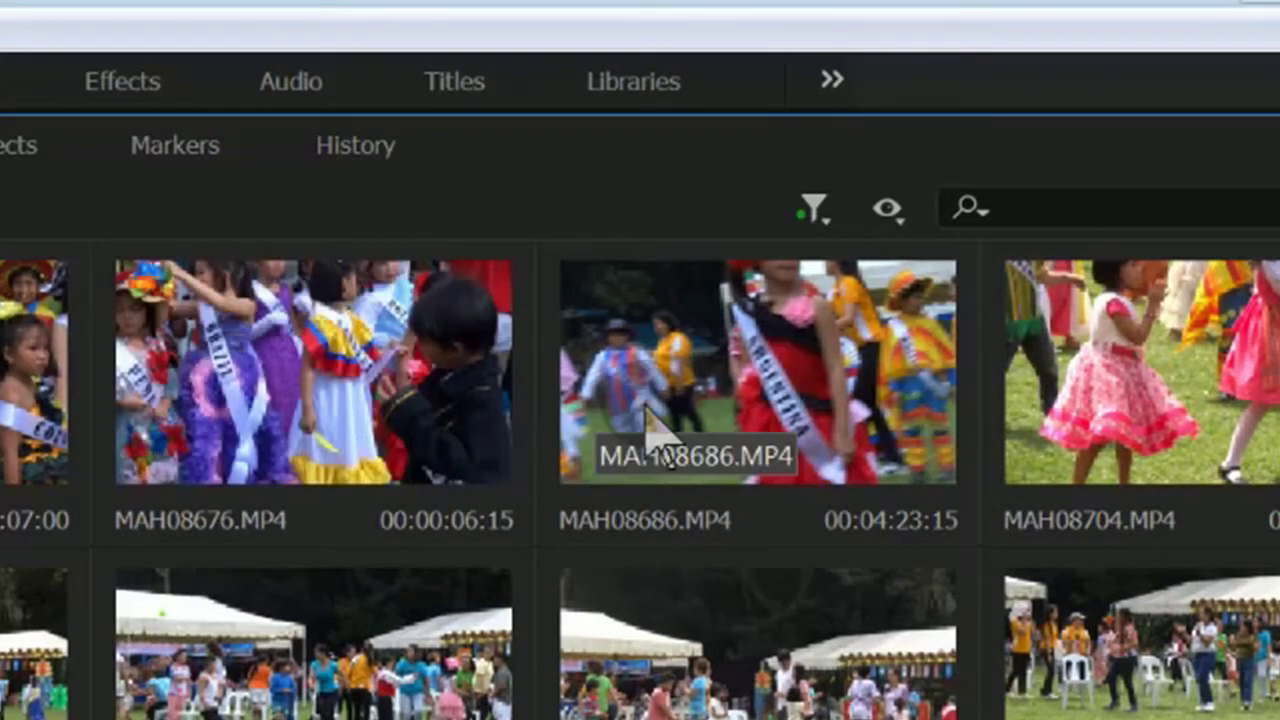
pyautogui.click(652, 434)
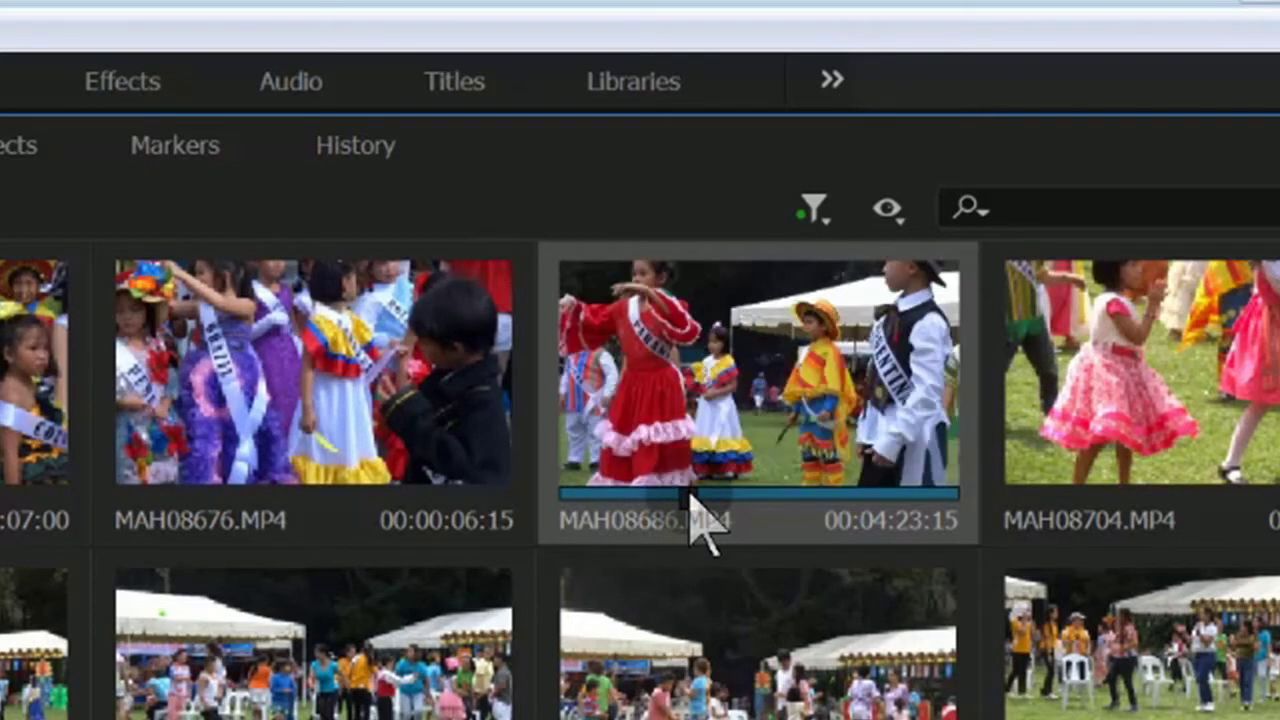
pyautogui.rightClick(722, 385)
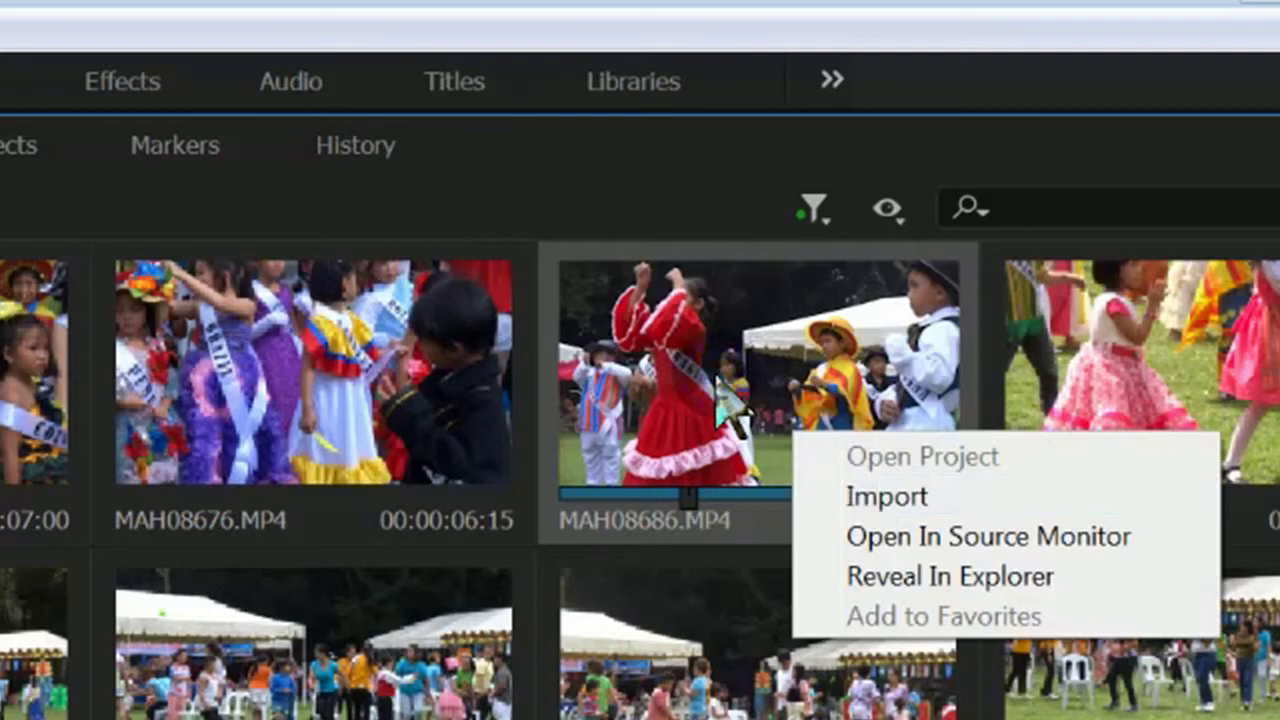
pyautogui.click(850, 498)
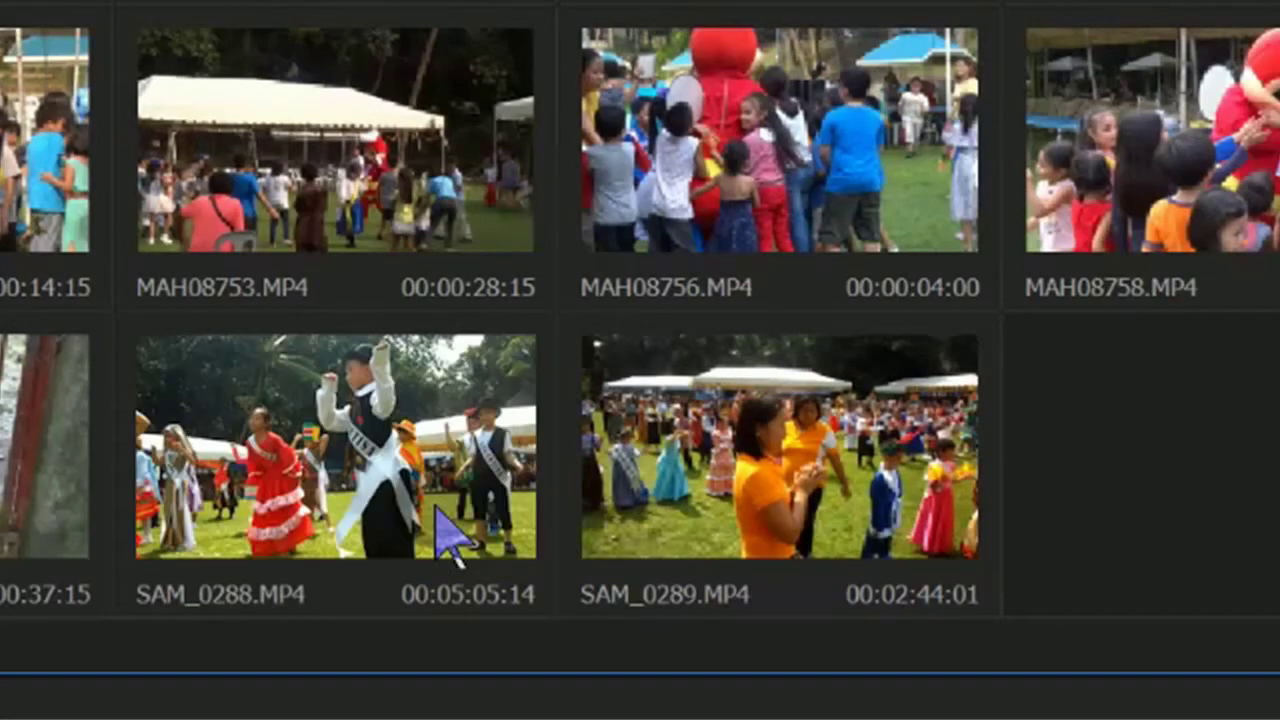
pyautogui.rightClick(279, 531)
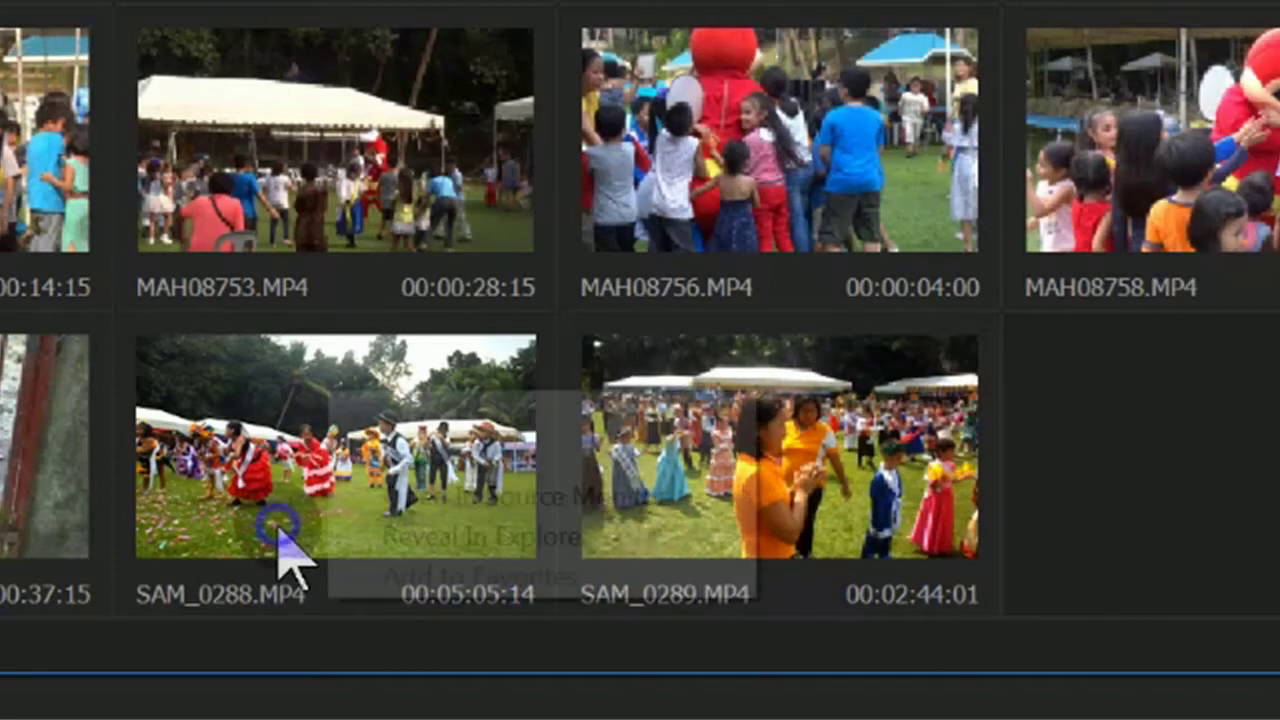
pyautogui.click(484, 458)
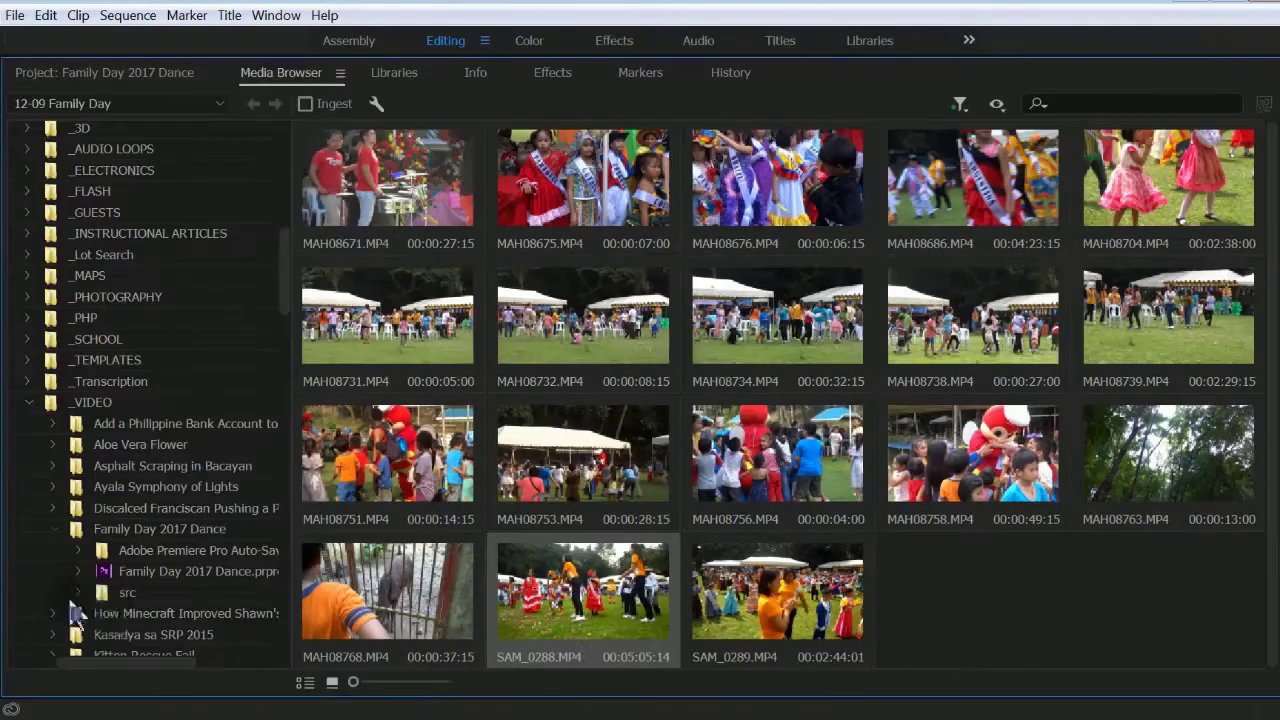
# Step: Show all supported files in the src folder of Family Day 2017 Dance and import Mambo Jingle Bells.mp3
pyautogui.click(112, 593)
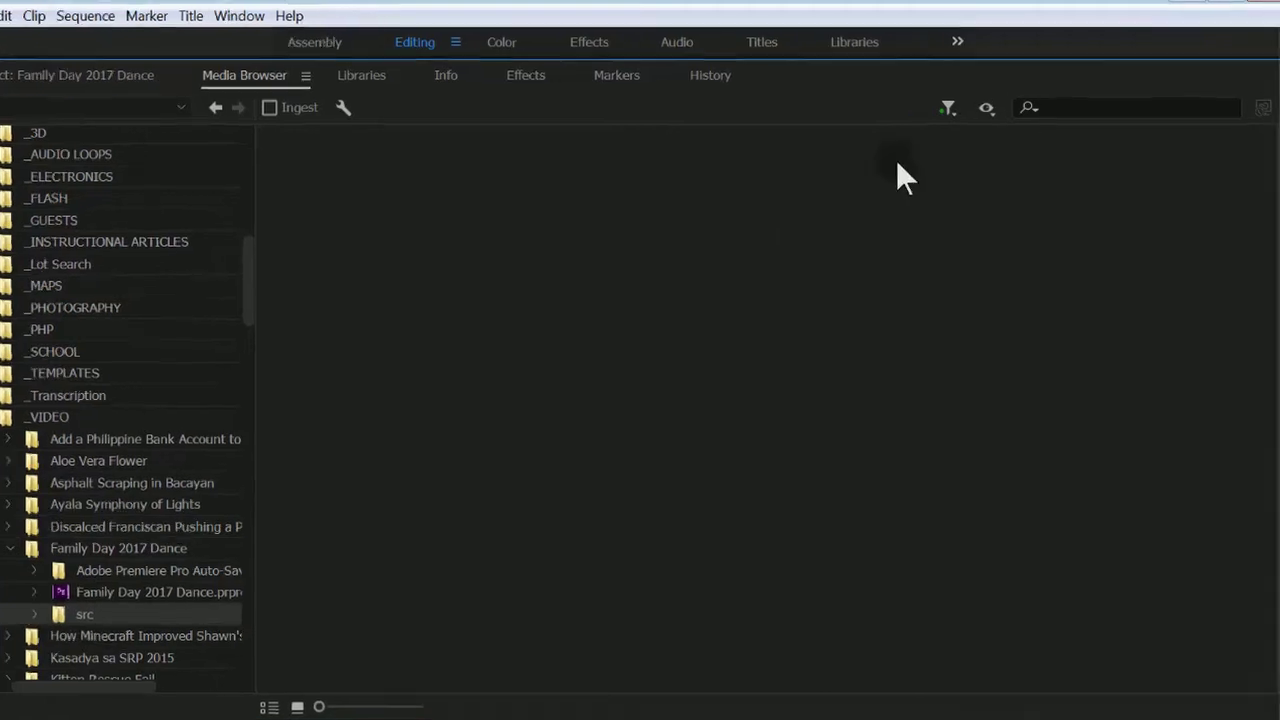
pyautogui.click(797, 160)
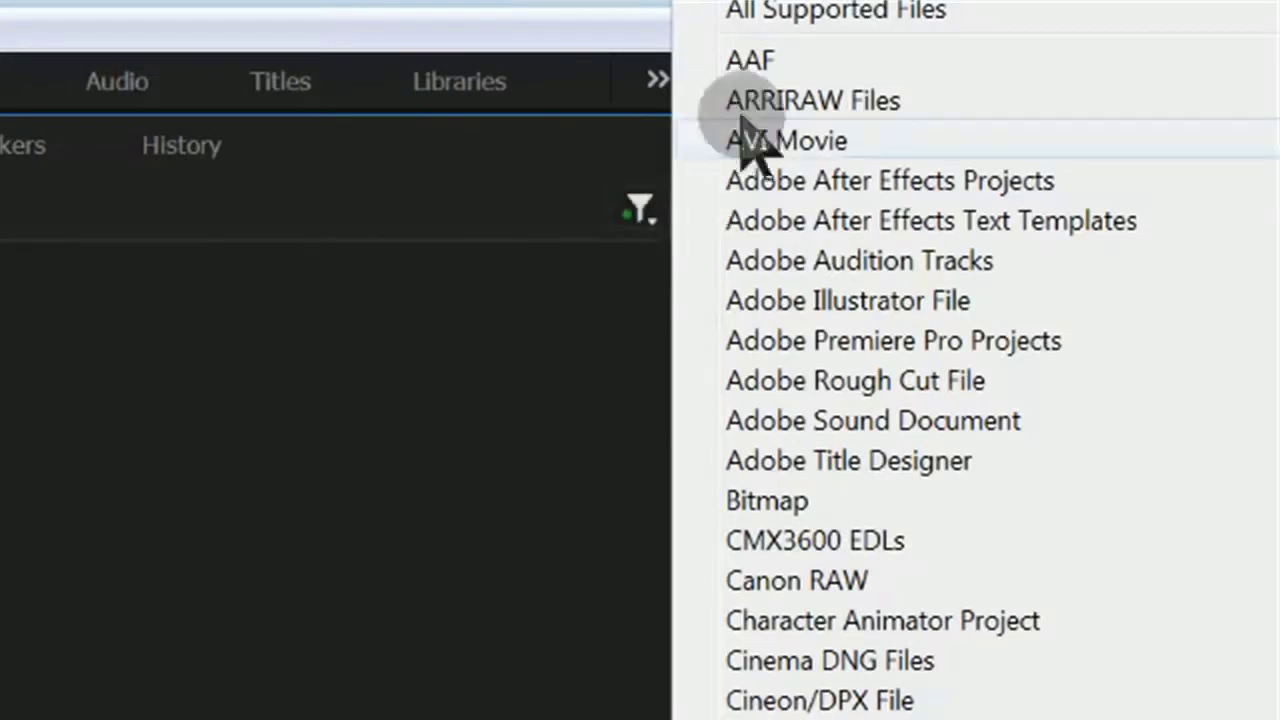
pyautogui.click(806, 45)
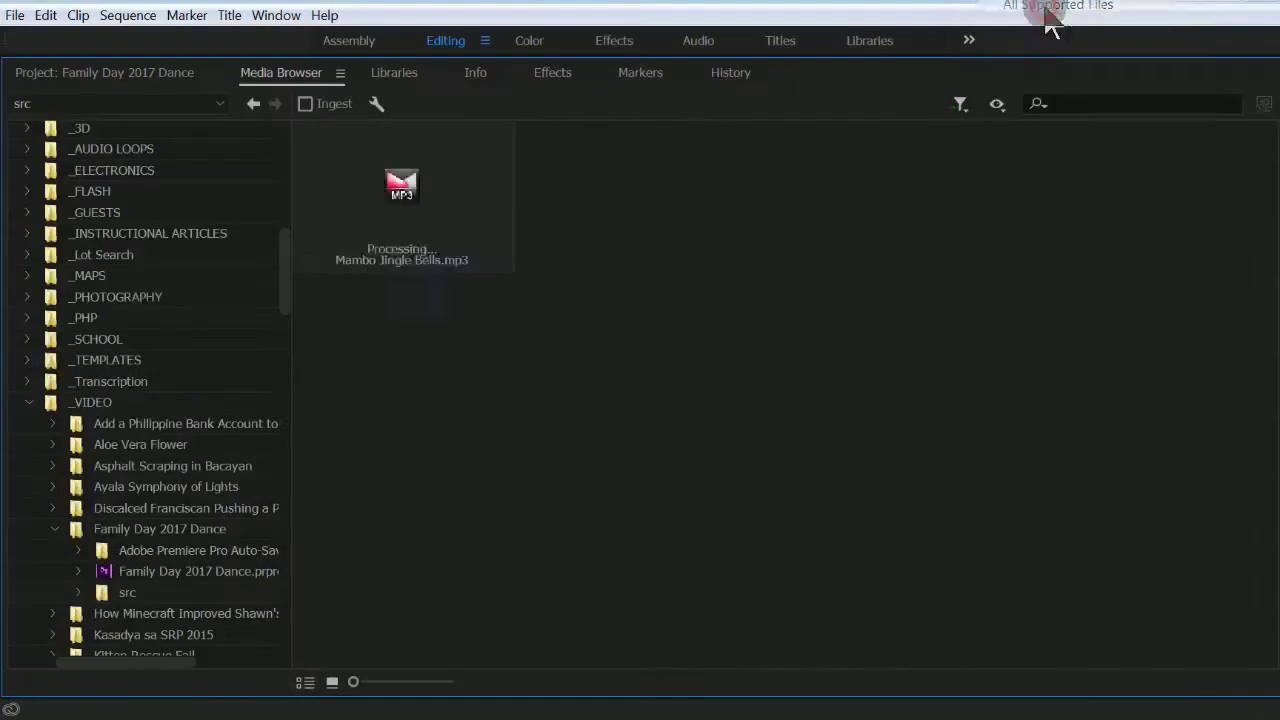
pyautogui.click(474, 186)
pyautogui.rightClick(473, 221)
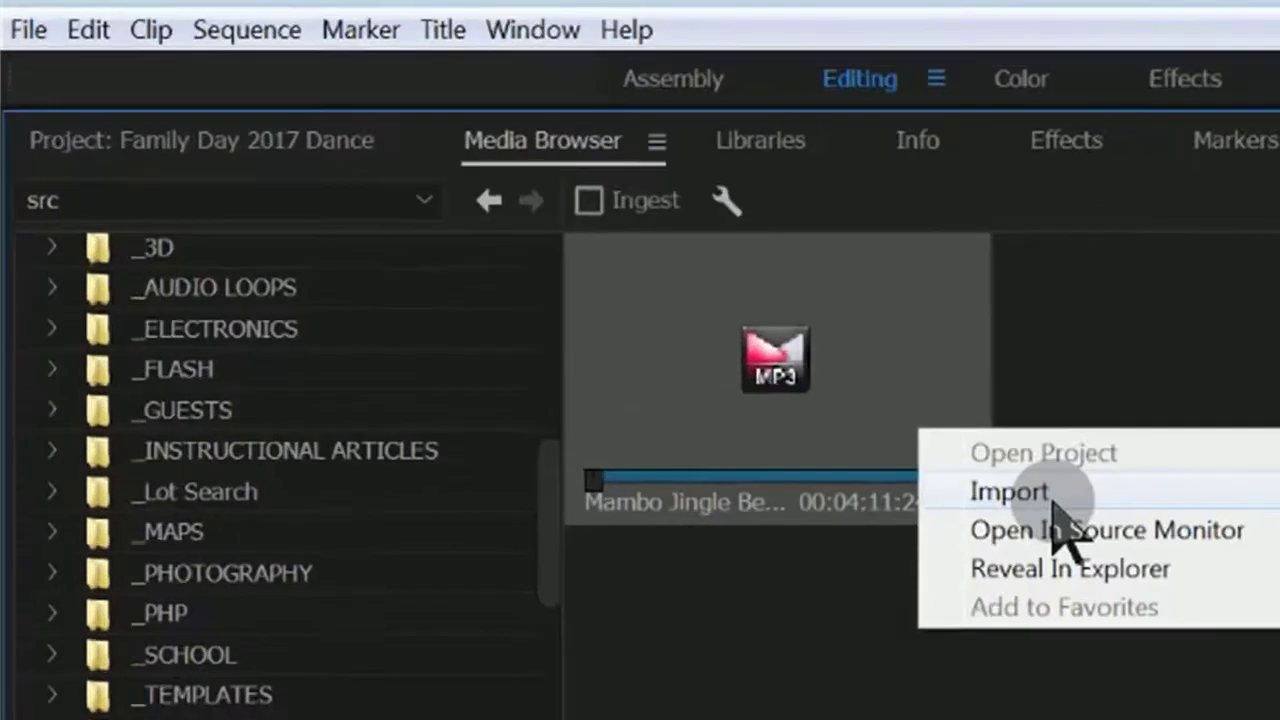
pyautogui.click(1045, 493)
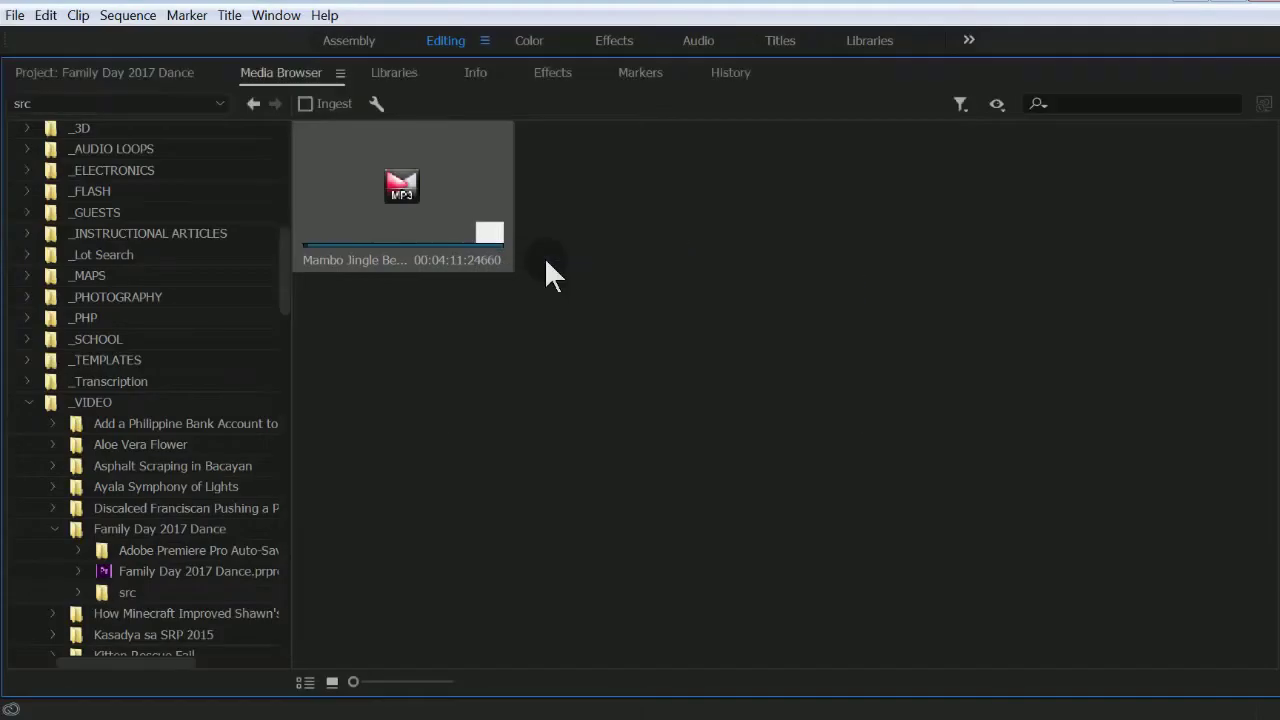
# Step: Create a project bin named Dance and move both video clips and the MP3 file into it
pyautogui.click(172, 76)
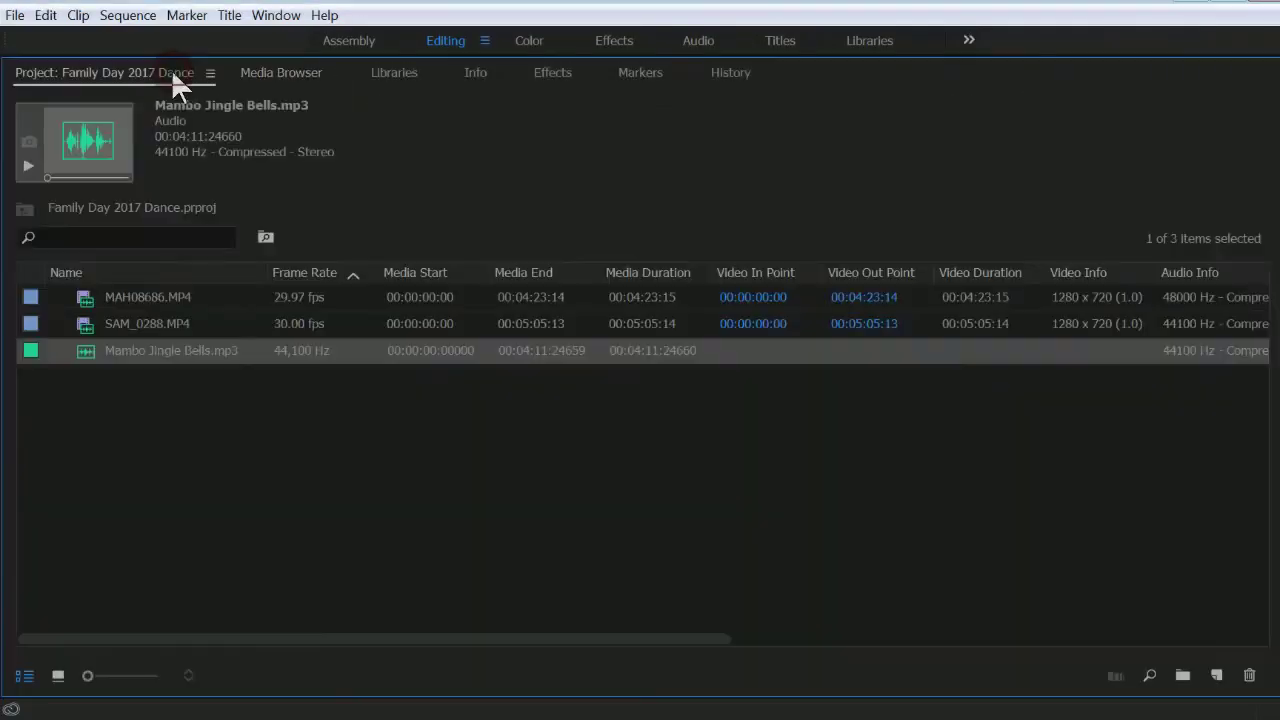
pyautogui.click(164, 441)
pyautogui.rightClick(164, 441)
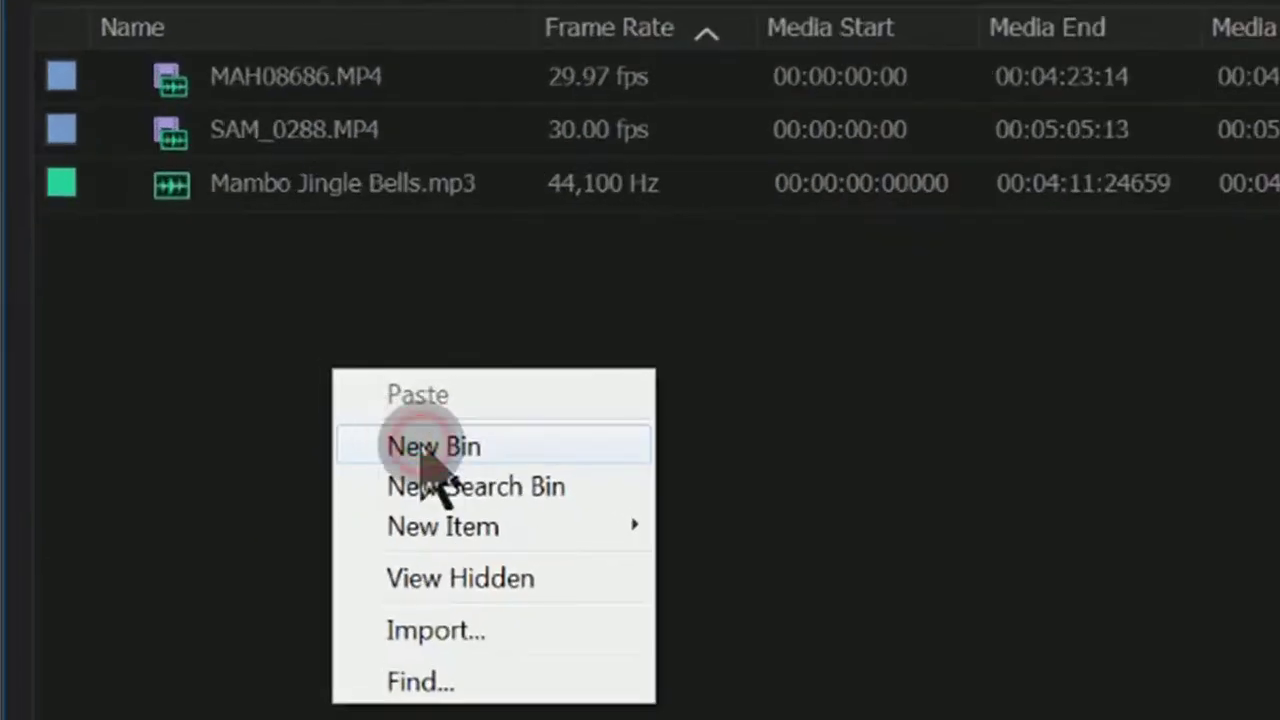
pyautogui.click(422, 447)
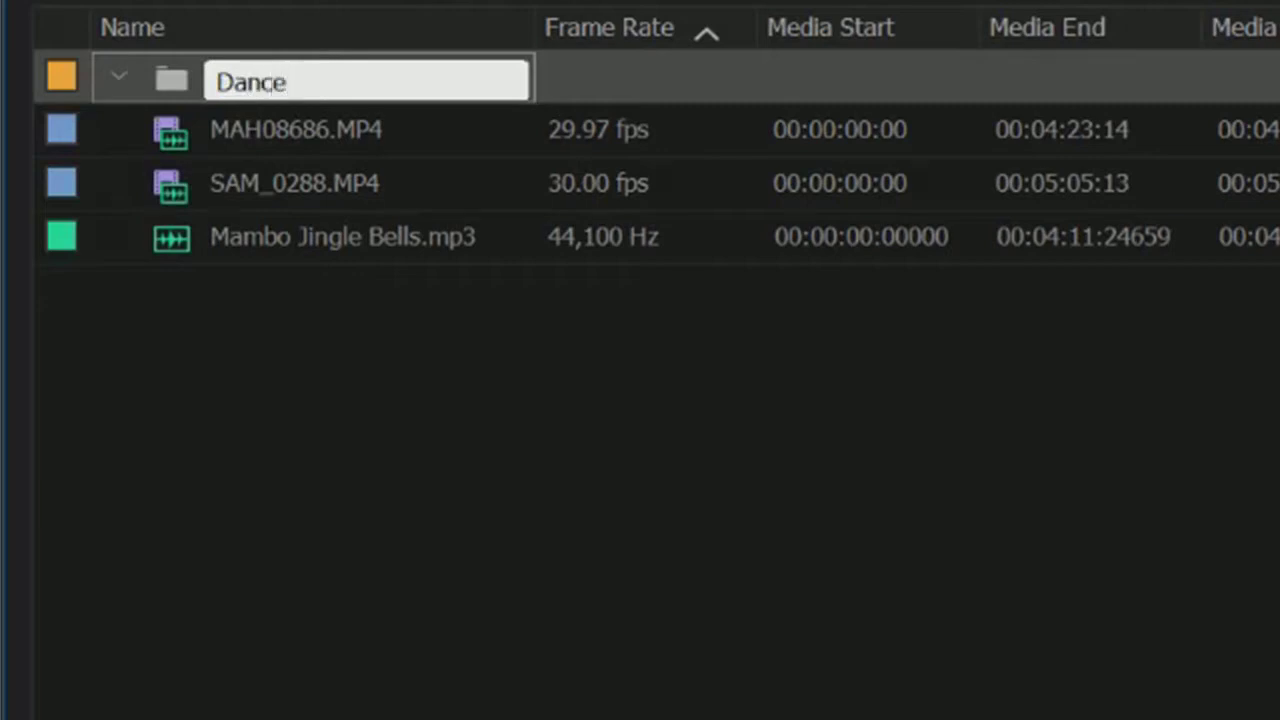
pyautogui.click(490, 389)
pyautogui.moveTo(122, 130); pyautogui.dragTo(182, 277)
pyautogui.moveTo(80, 140); pyautogui.dragTo(180, 95)
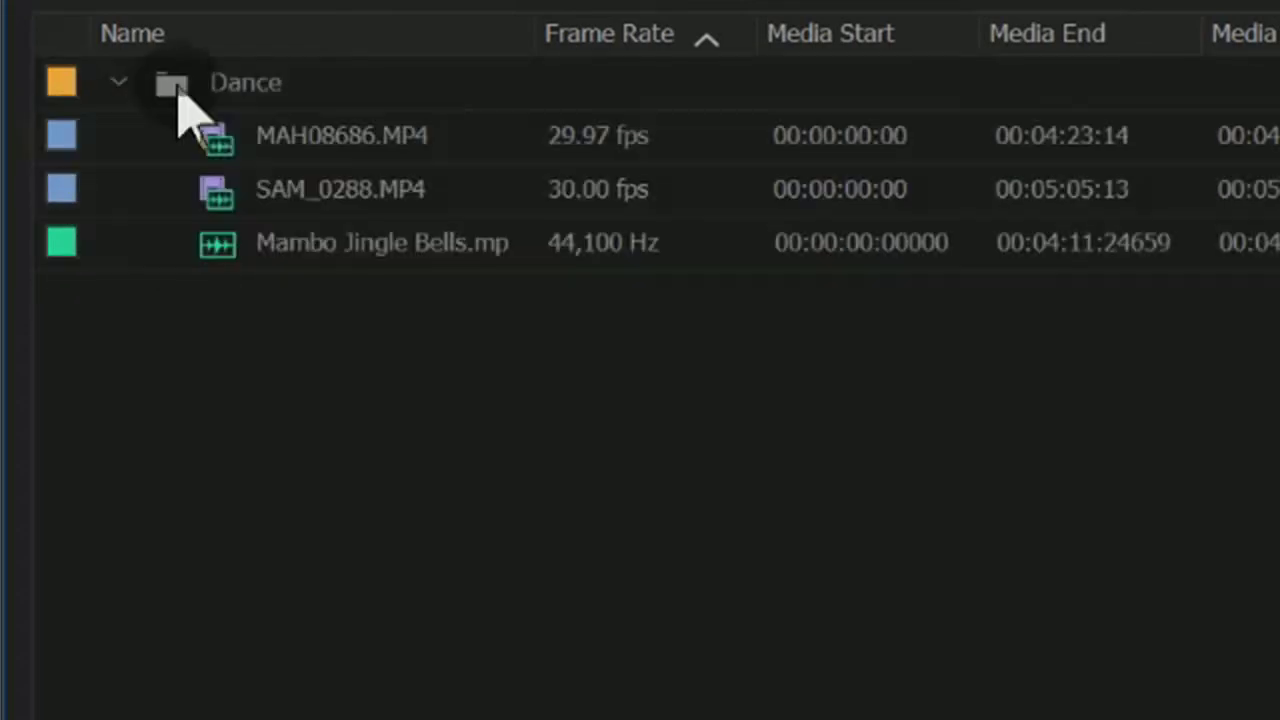
# Step: Create a multi-camera source sequence from the Dance bin, synchronized by audio on track channel 1
pyautogui.click(176, 83)
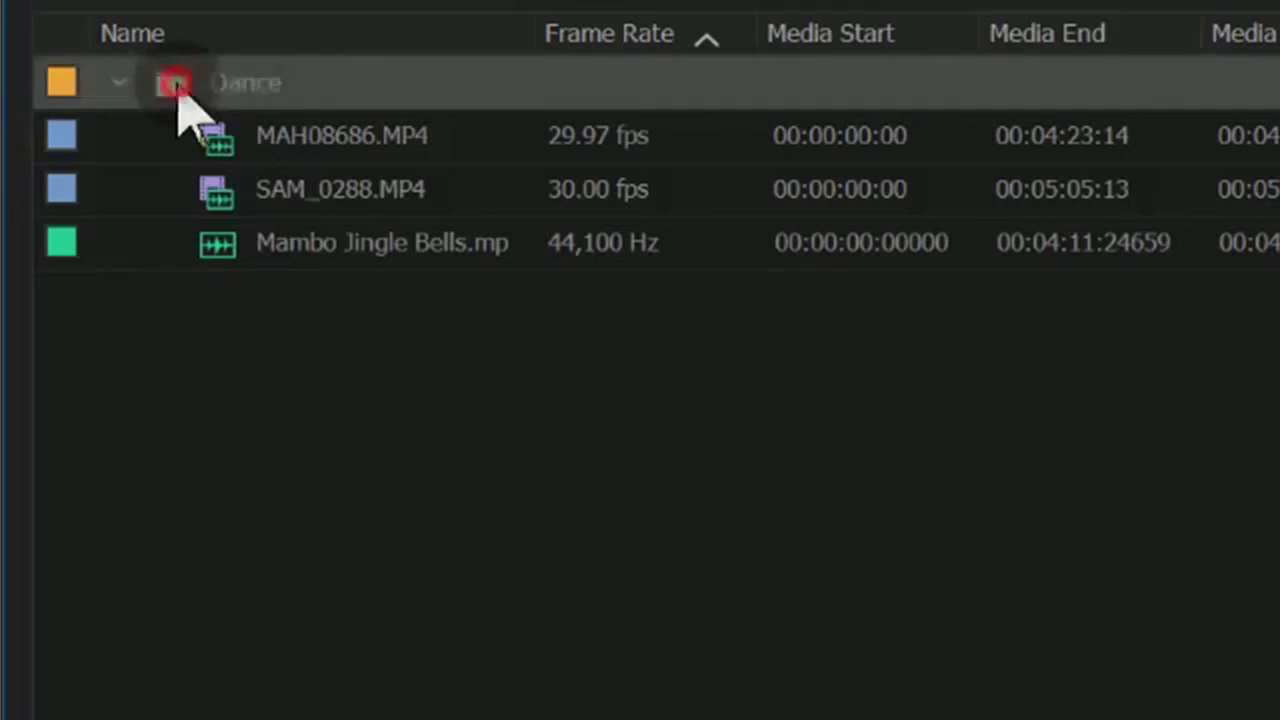
pyautogui.rightClick(178, 86)
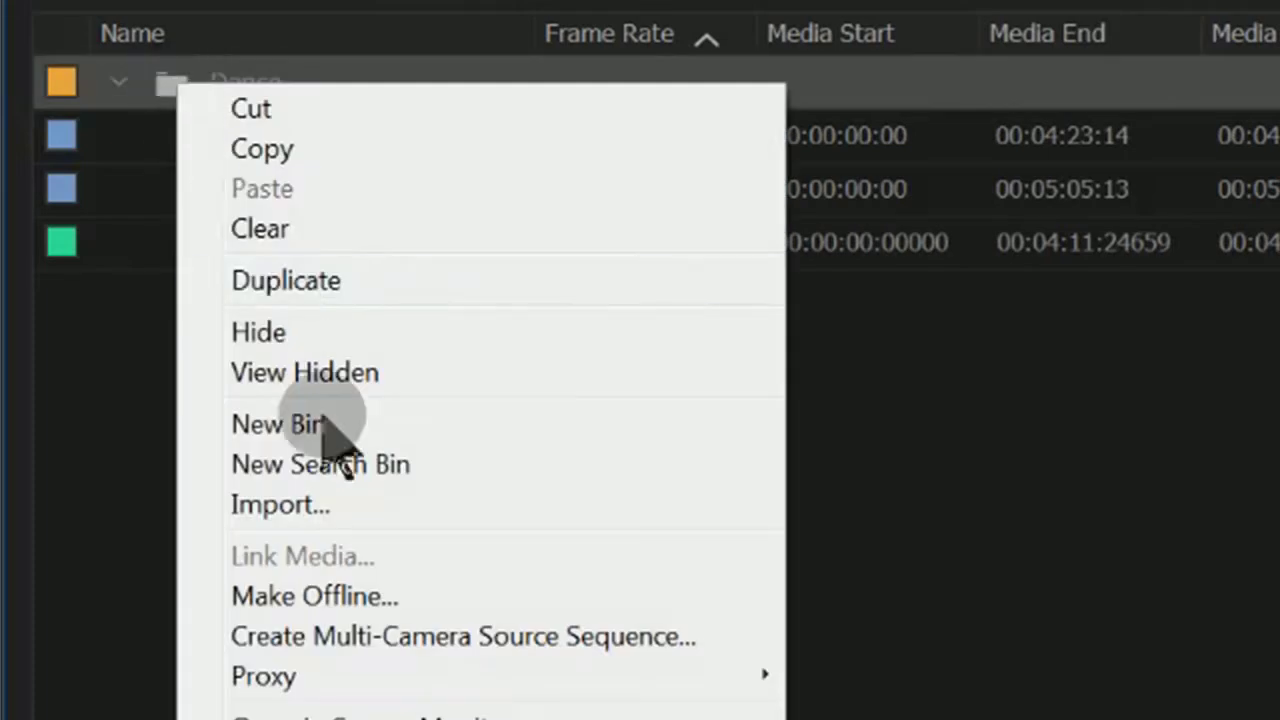
pyautogui.click(412, 645)
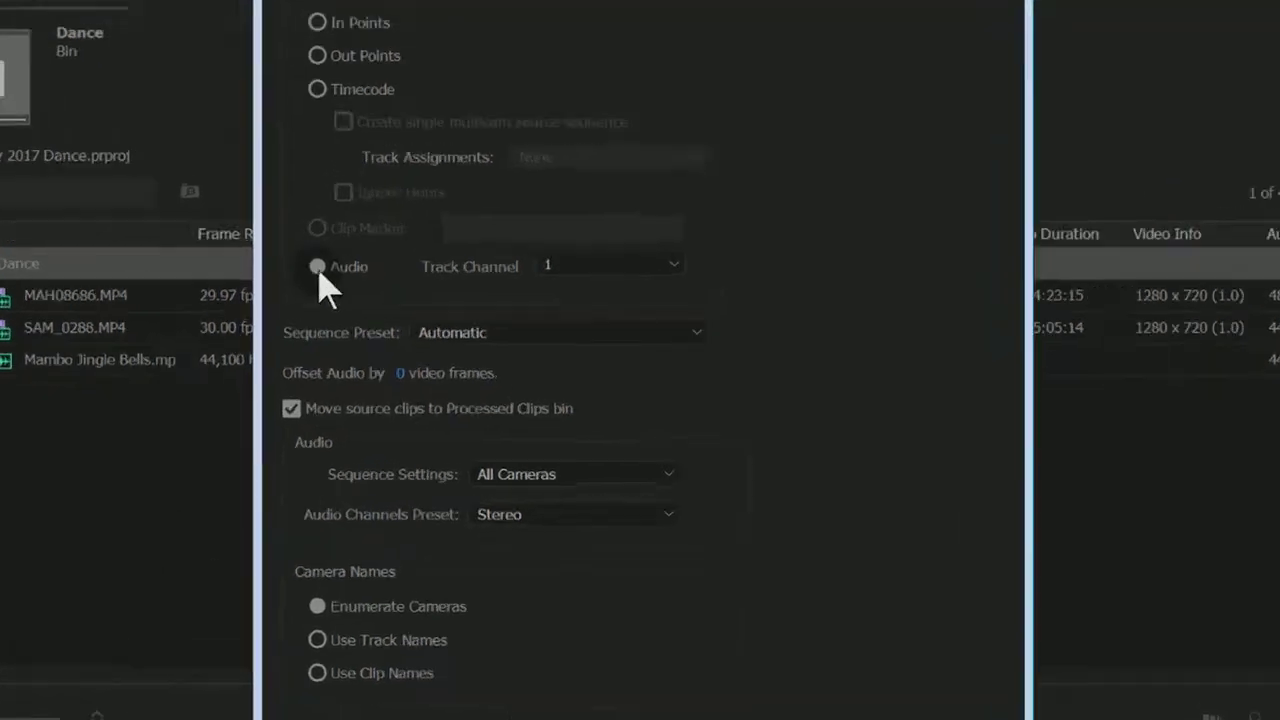
pyautogui.click(146, 162)
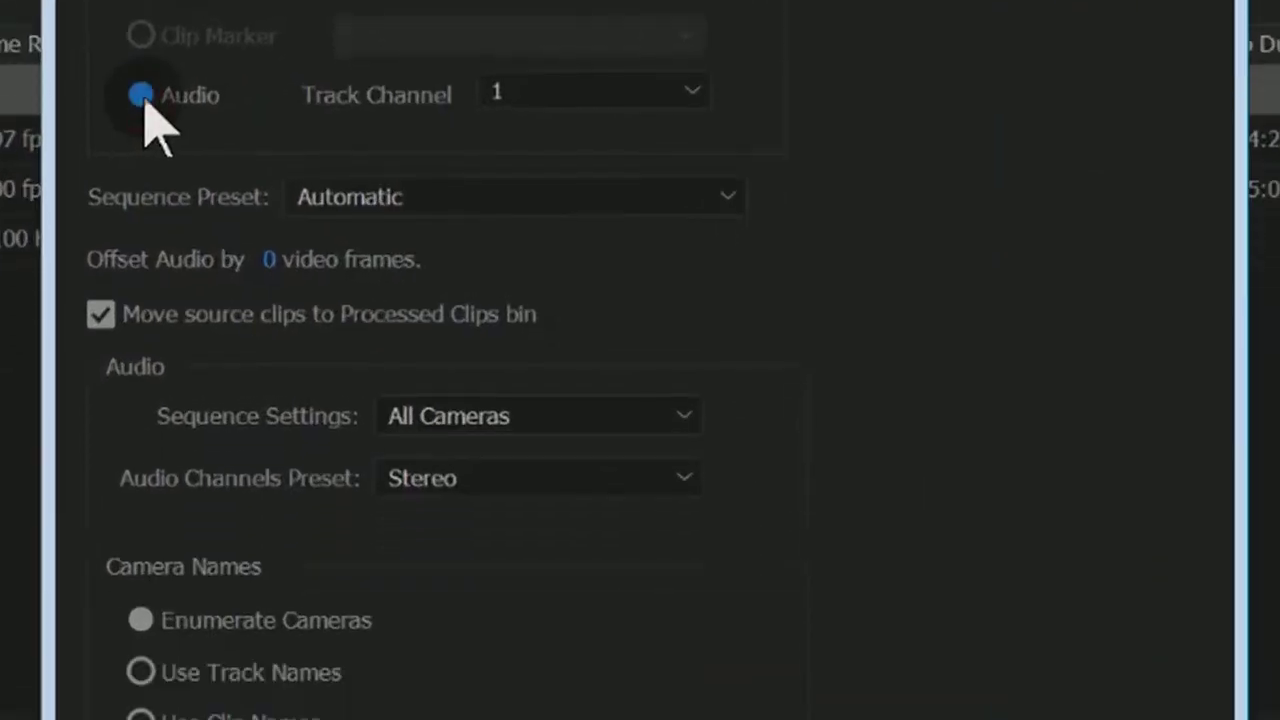
pyautogui.click(504, 650)
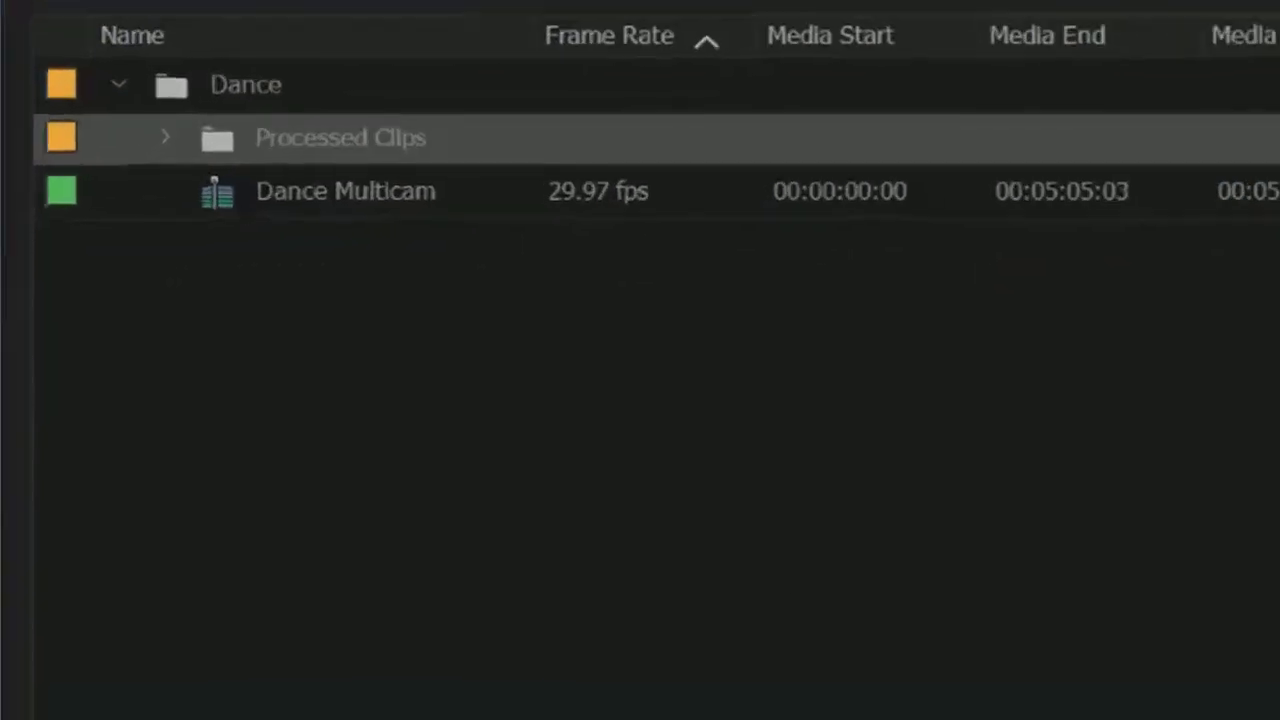
# Step: Create a new sequence from the Dance Multicam clip
pyautogui.click(254, 198)
pyautogui.rightClick(255, 199)
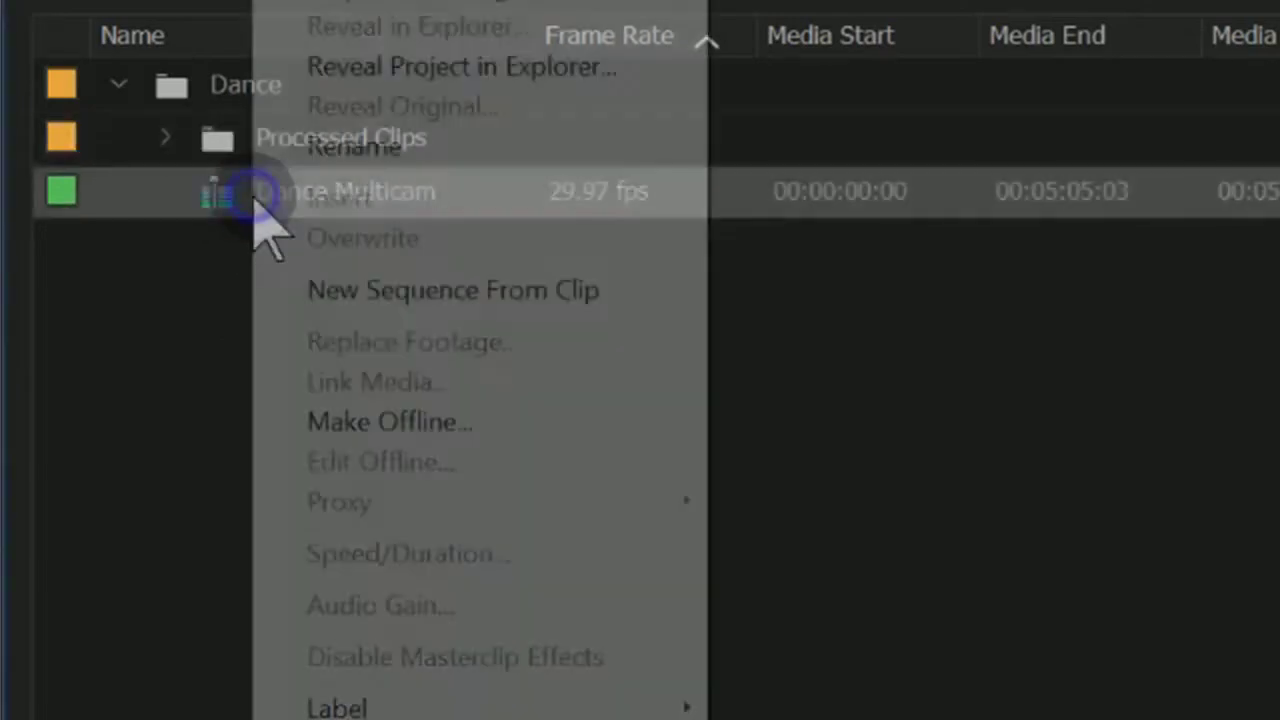
pyautogui.click(373, 289)
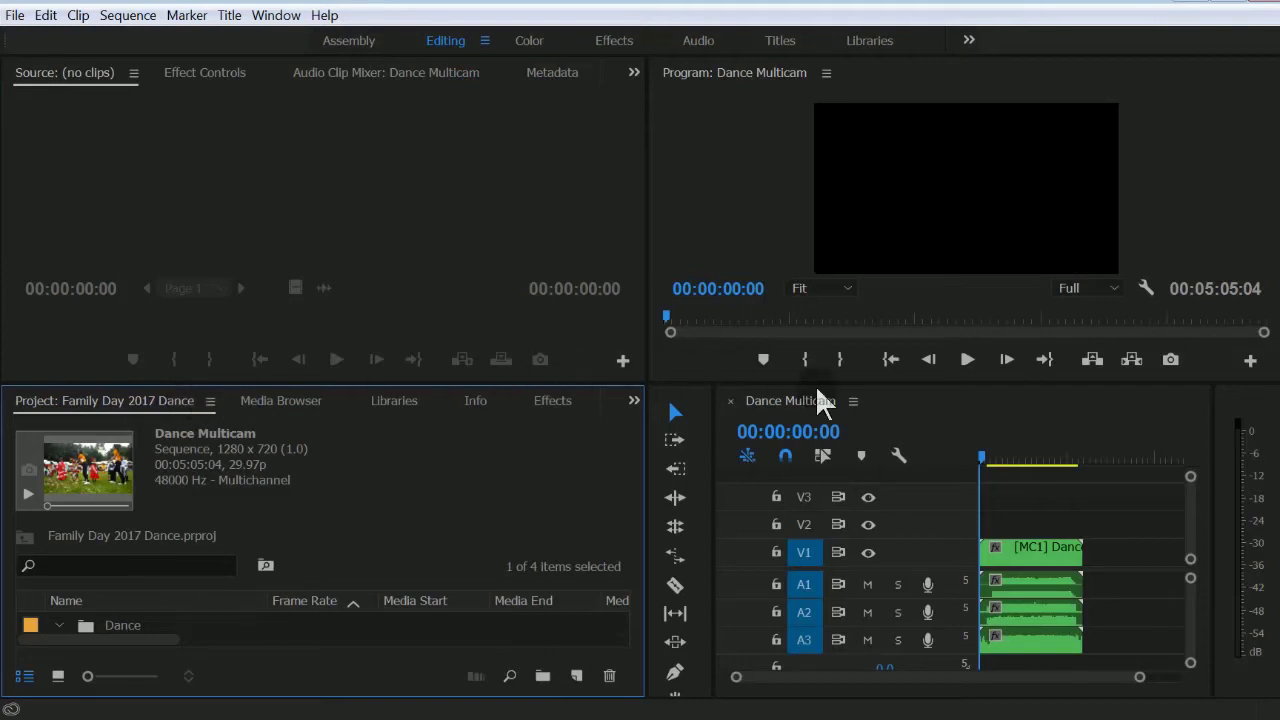
# Step: Increase the height of track V1 in the maximized Dance Multicam timeline and select its video clip
pyautogui.click(926, 410)
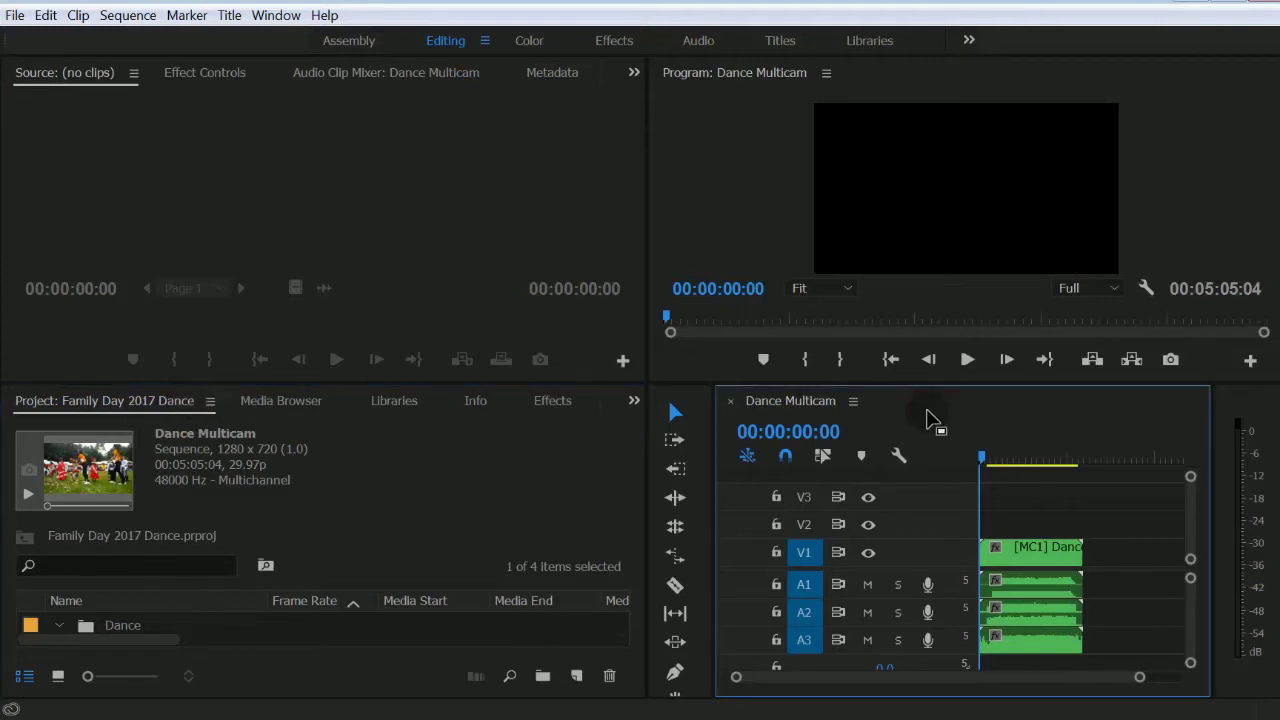
pyautogui.click(298, 18)
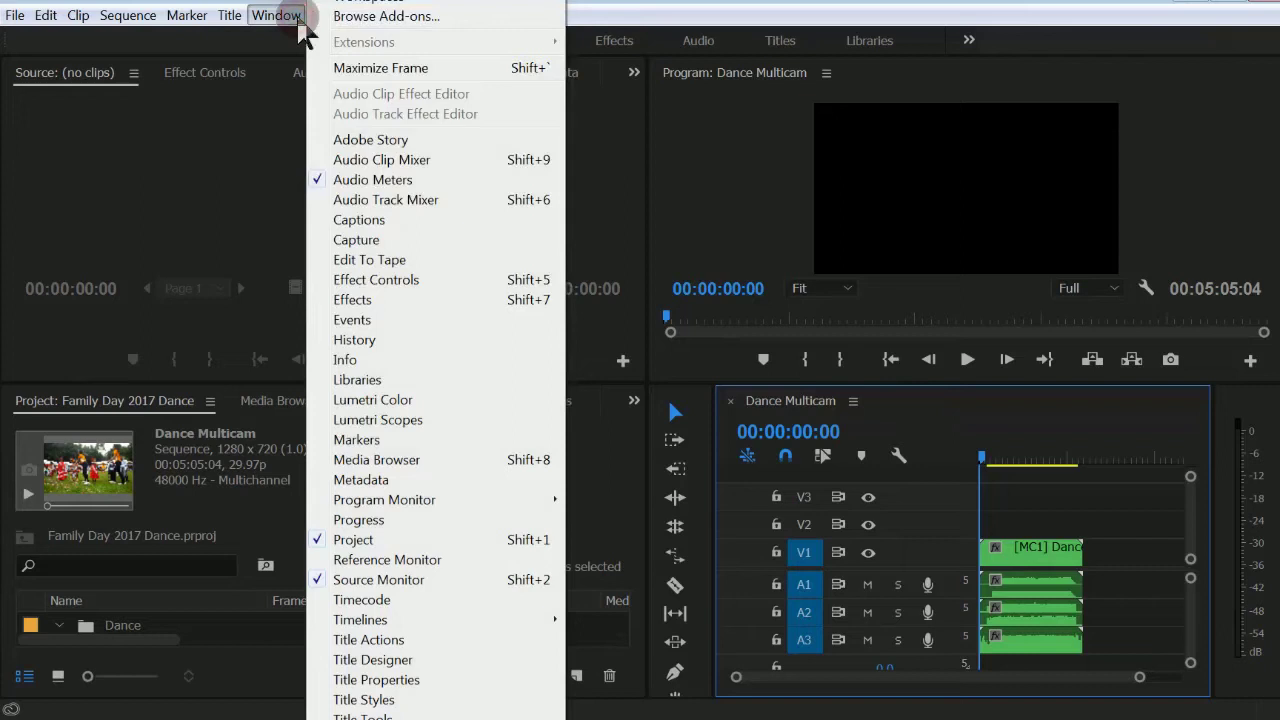
pyautogui.click(358, 67)
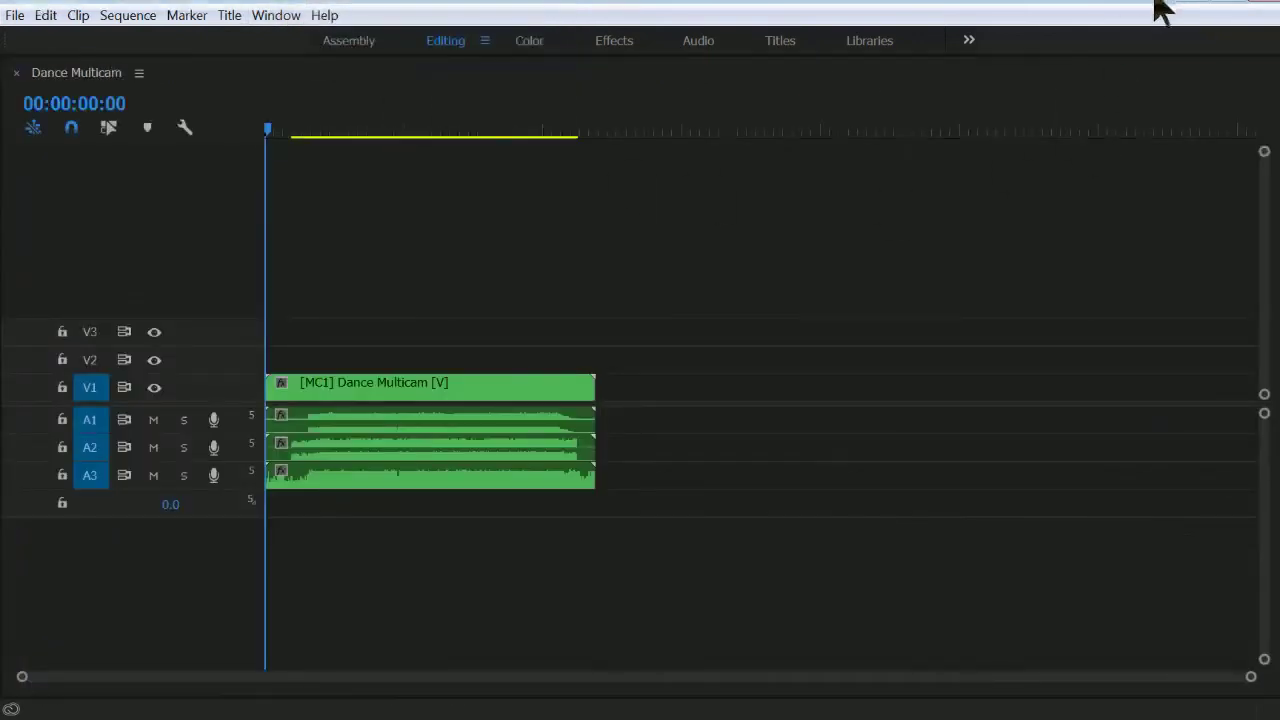
pyautogui.moveTo(1254, 686); pyautogui.dragTo(983, 691)
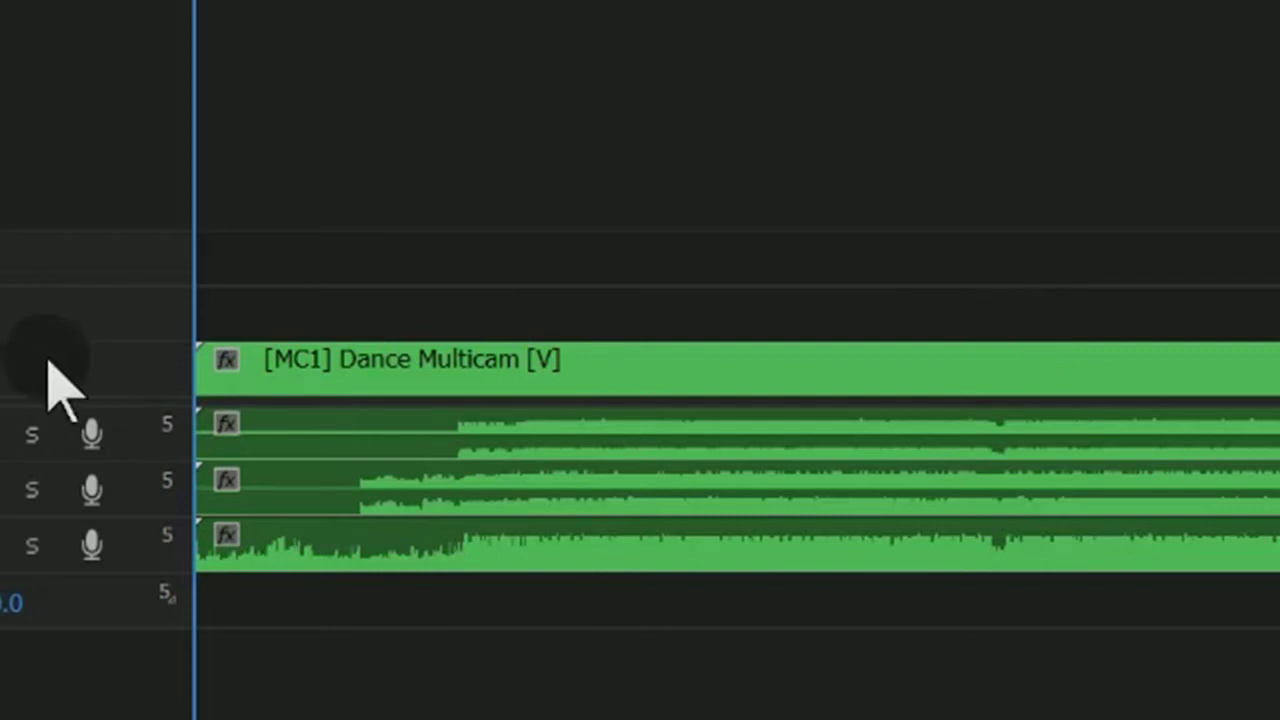
pyautogui.moveTo(49, 347); pyautogui.dragTo(91, 282)
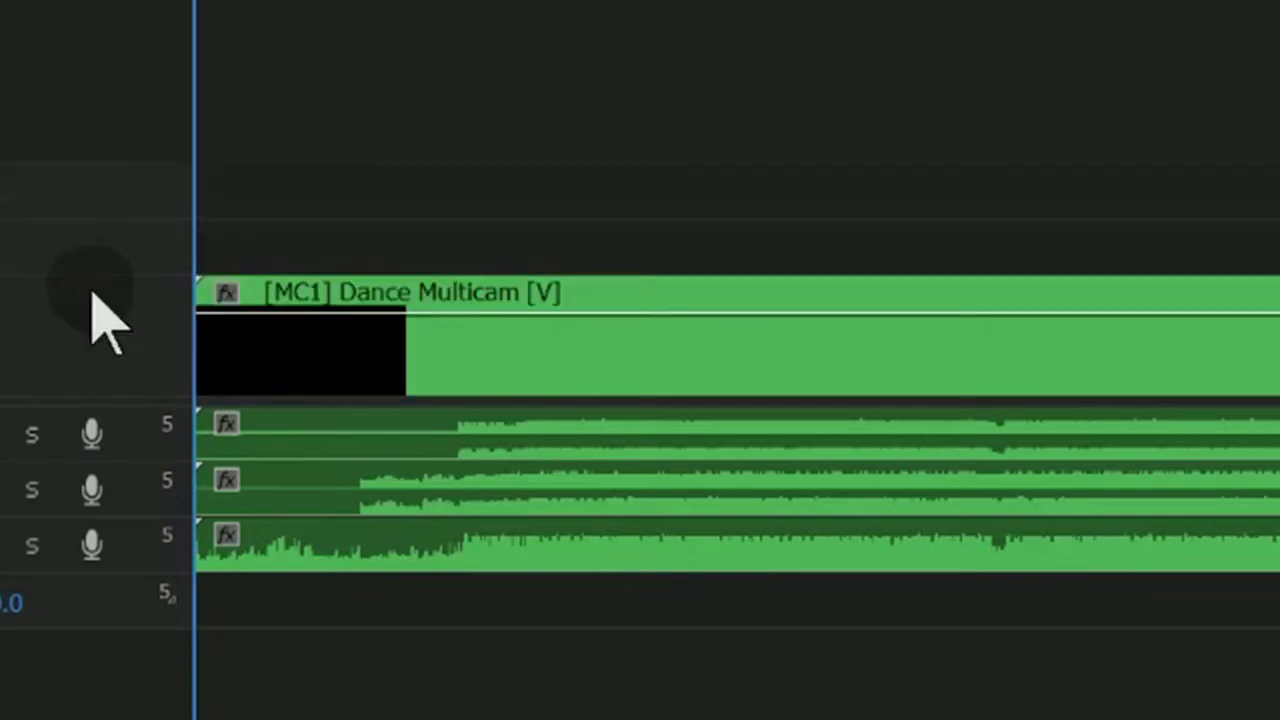
pyautogui.click(626, 354)
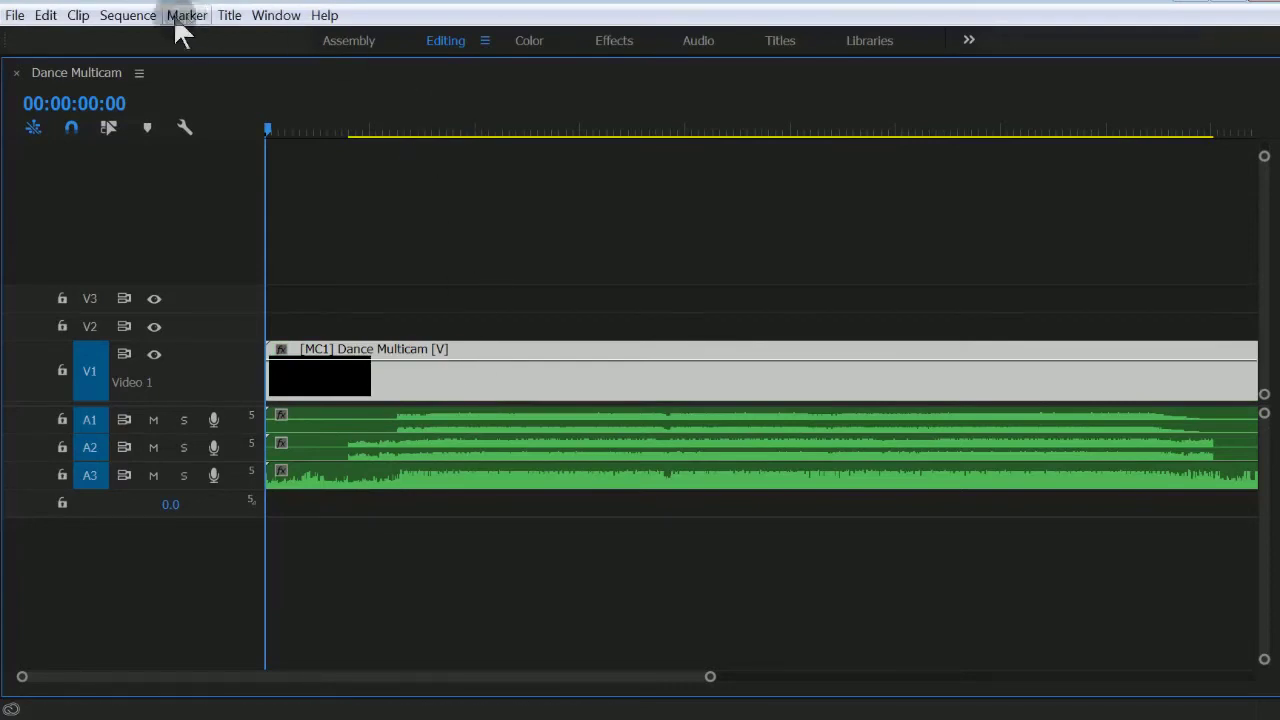
# Step: Restore the timeline to its normal frame size and maximize the Program monitor
pyautogui.click(276, 18)
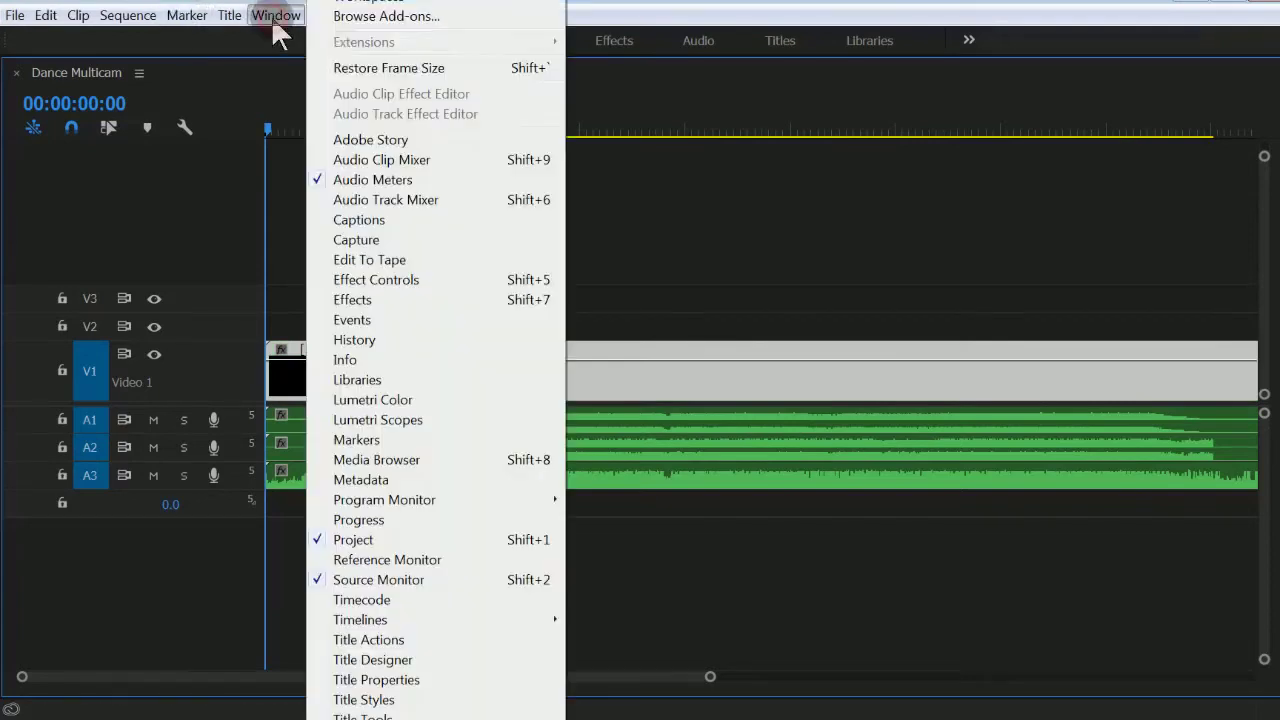
pyautogui.click(362, 68)
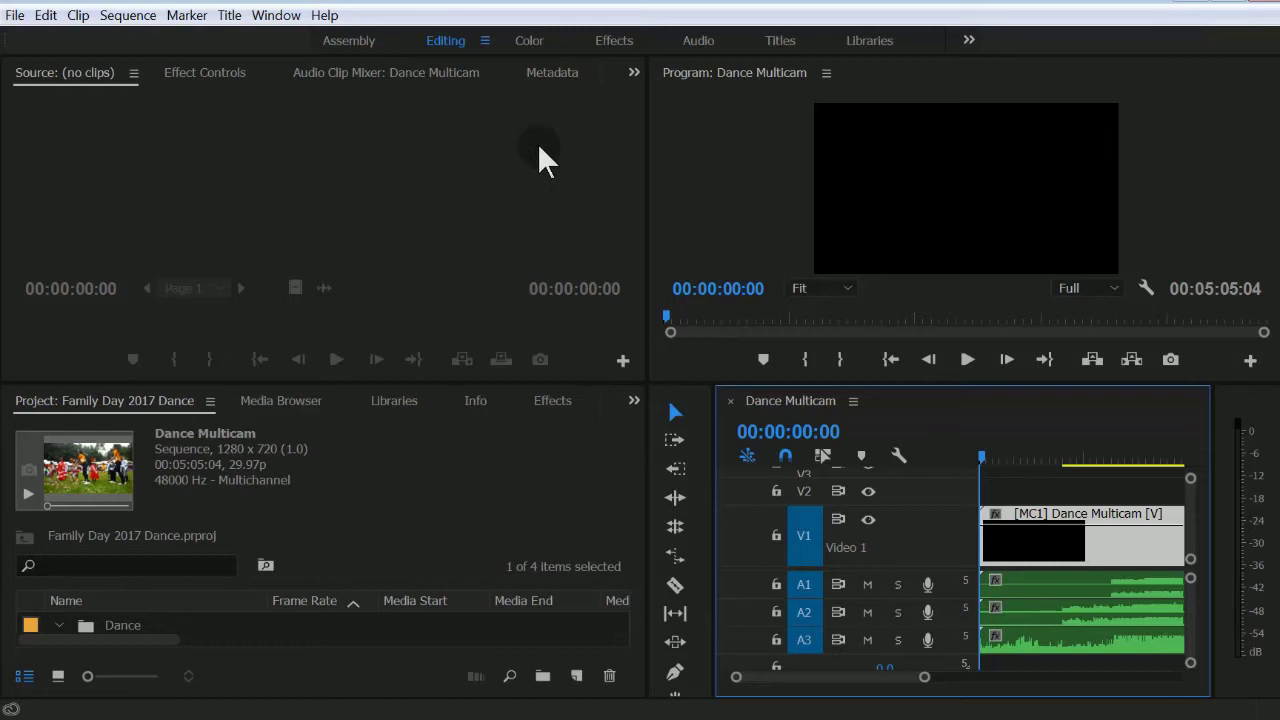
pyautogui.click(713, 163)
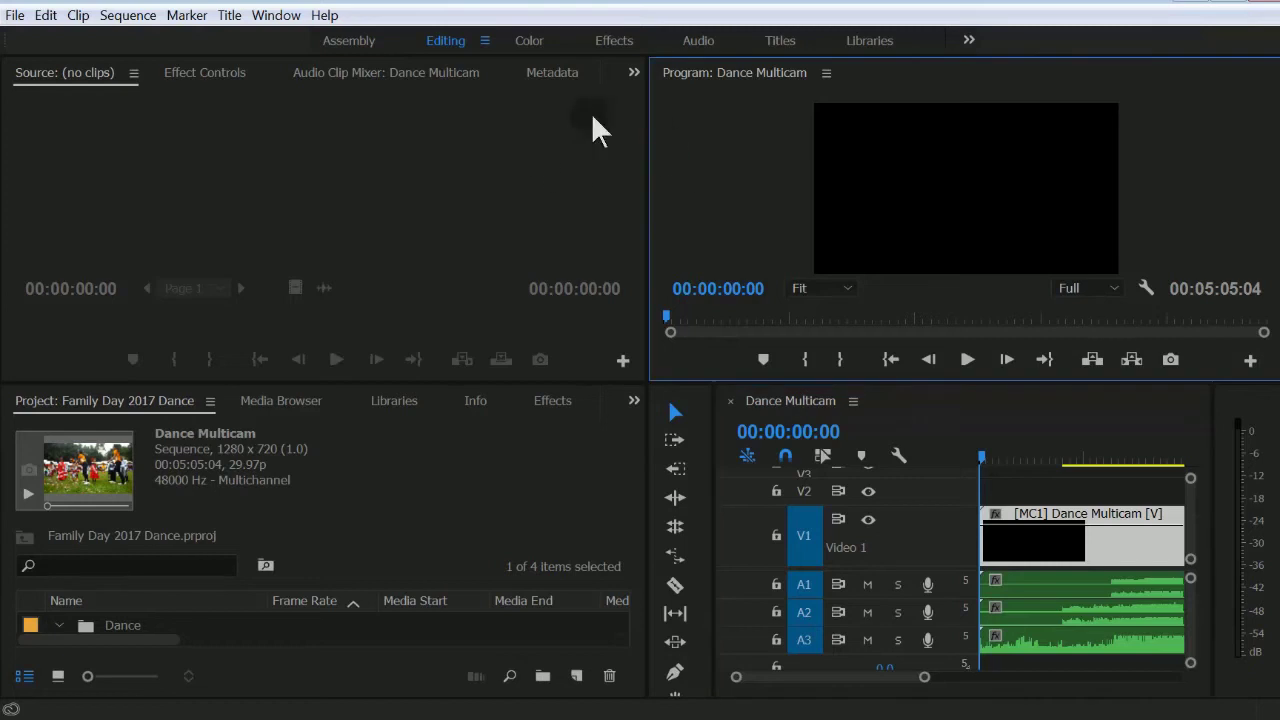
pyautogui.click(276, 16)
pyautogui.click(342, 64)
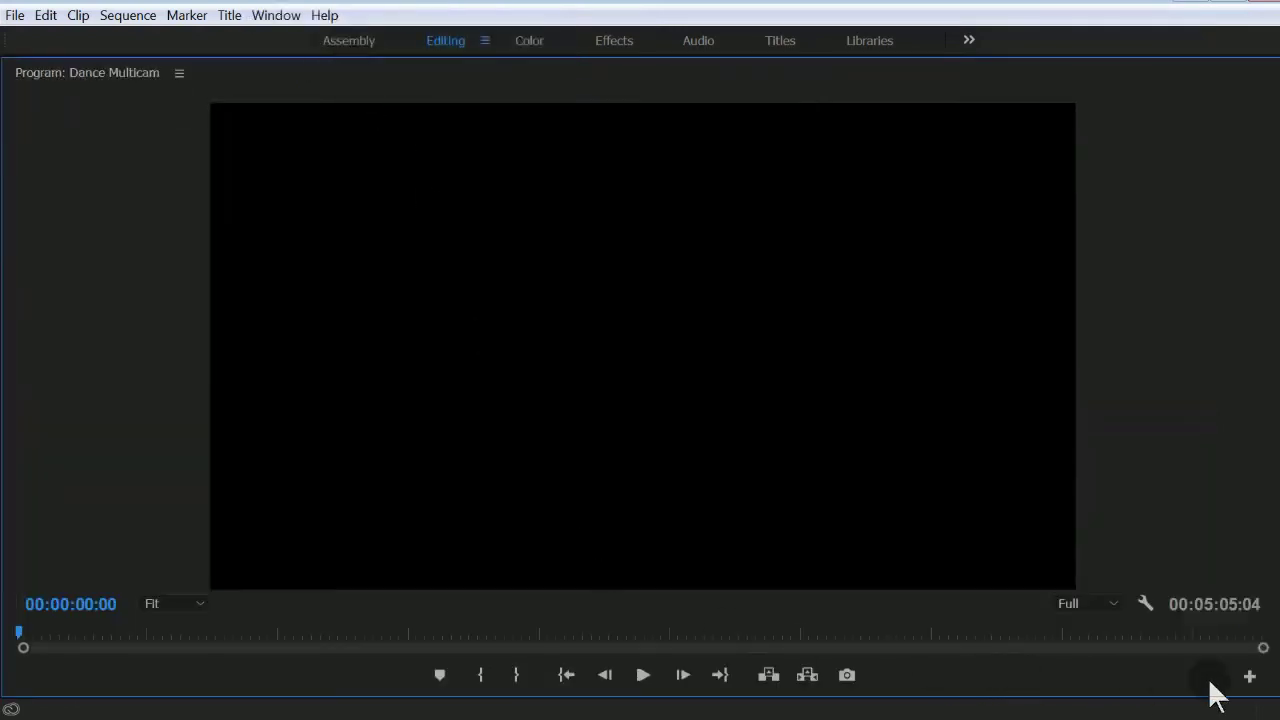
# Step: Replace the Export Frame control with the multi-camera record toggle in the Program monitor's button layout
pyautogui.click(1250, 678)
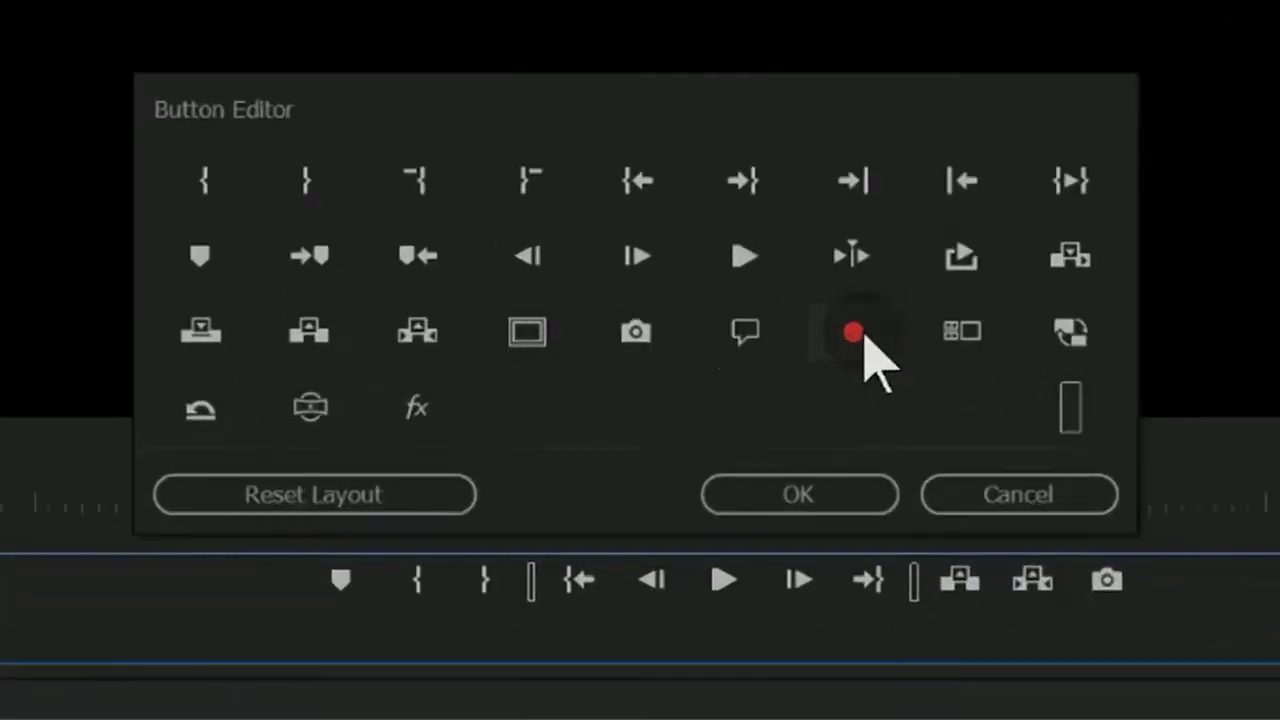
pyautogui.moveTo(719, 515); pyautogui.dragTo(729, 532)
pyautogui.moveTo(907, 346); pyautogui.dragTo(1036, 396)
pyautogui.click(840, 481)
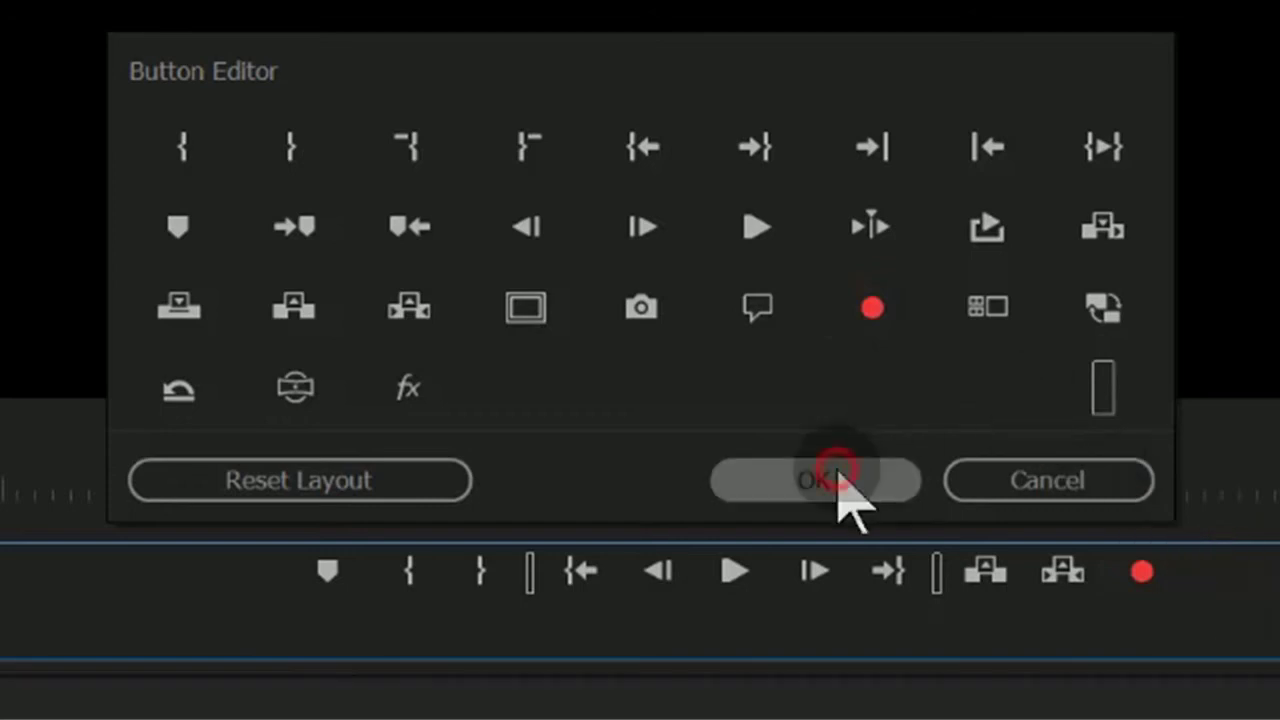
# Step: Set the Program monitor's display mode to Multi-Camera
pyautogui.rightClick(842, 245)
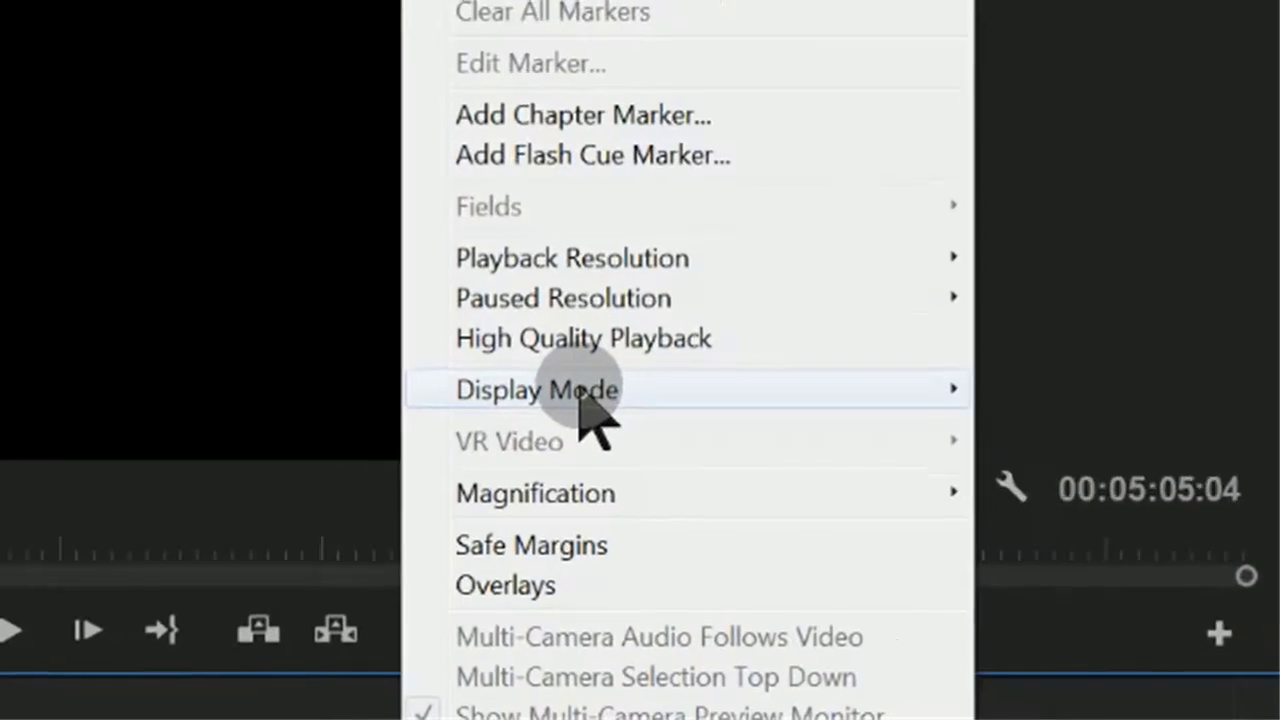
pyautogui.moveTo(930, 560)
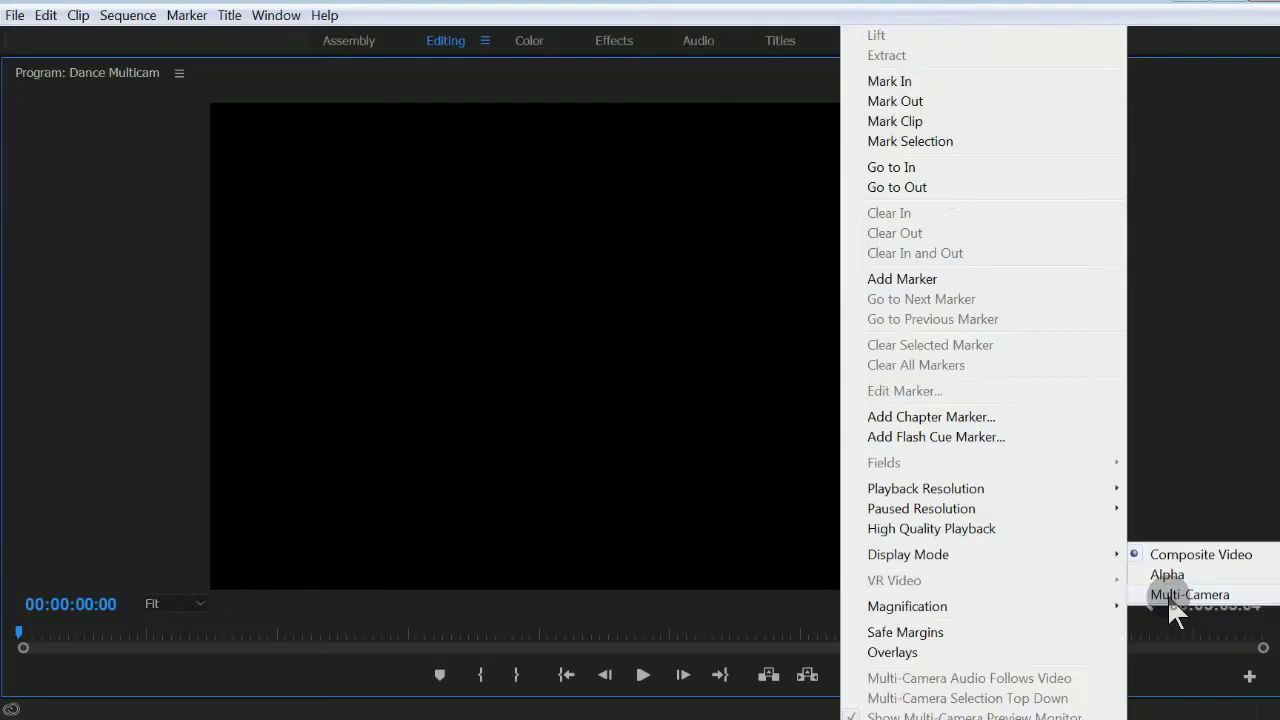
pyautogui.click(1058, 478)
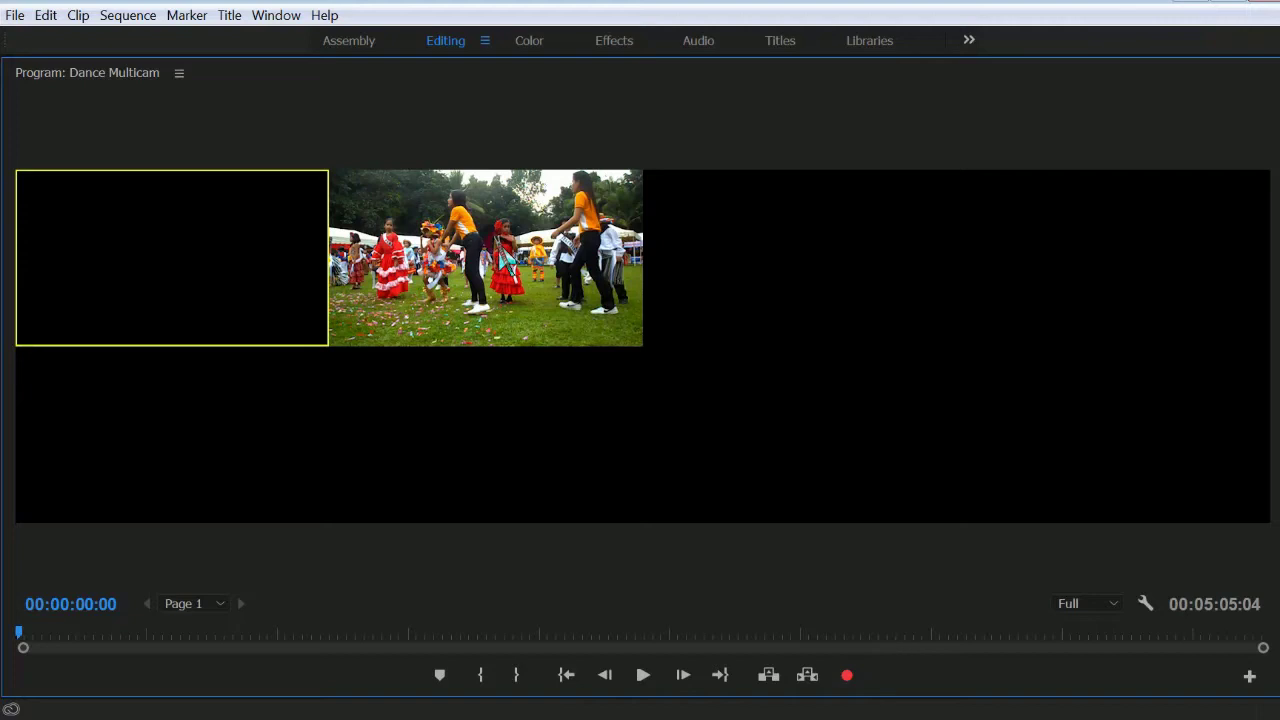
# Step: Record live camera cuts during playback, starting on the second angle and alternating between the close-up first angle and the wide second angle
pyautogui.click(519, 297)
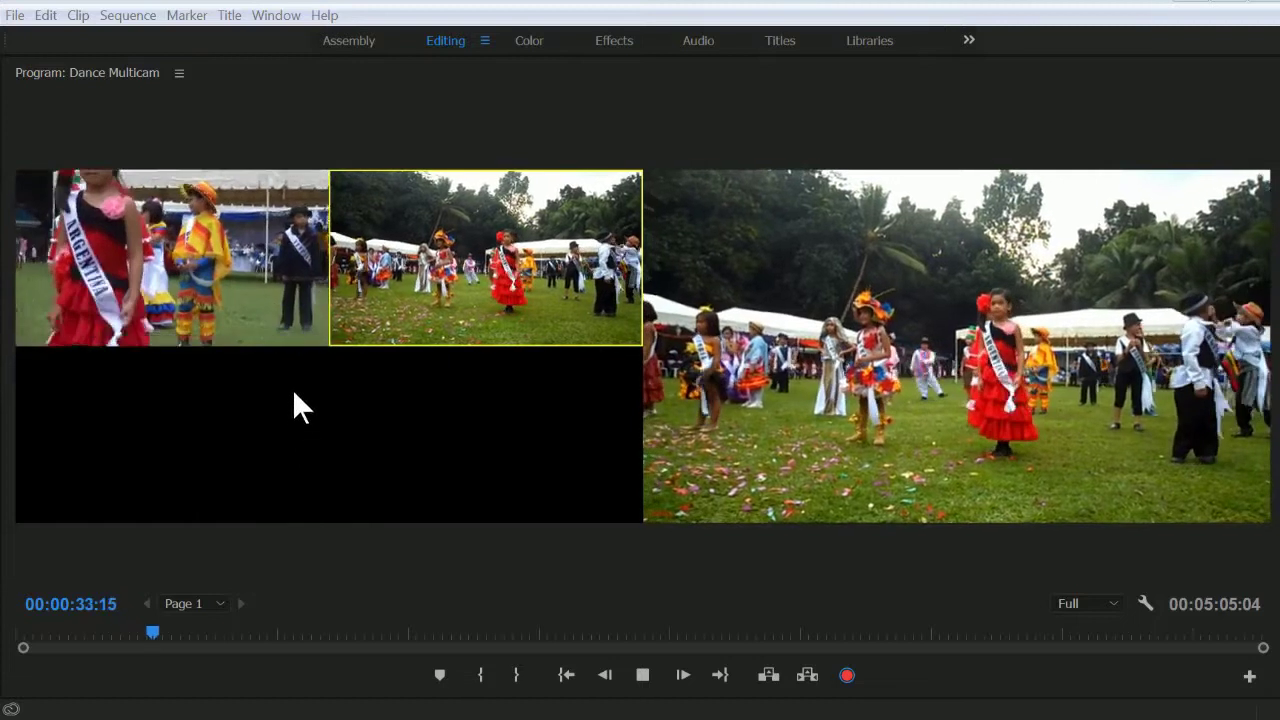
pyautogui.click(298, 326)
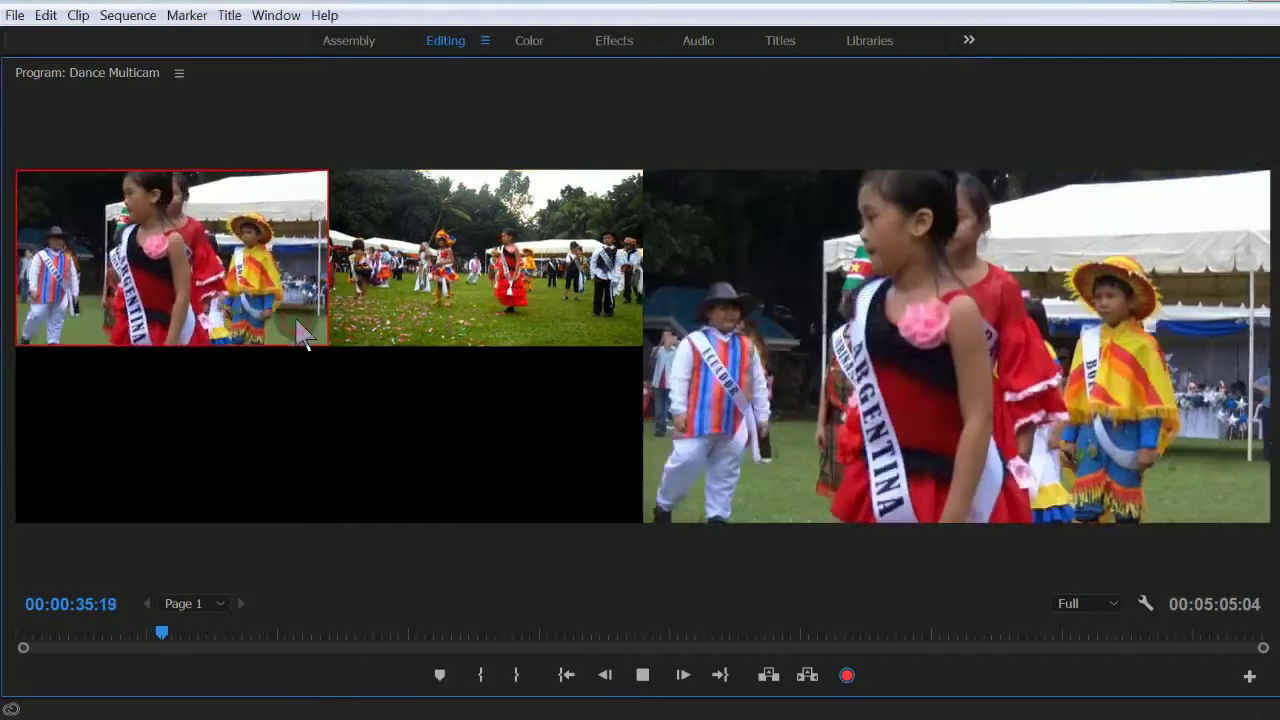
pyautogui.click(413, 323)
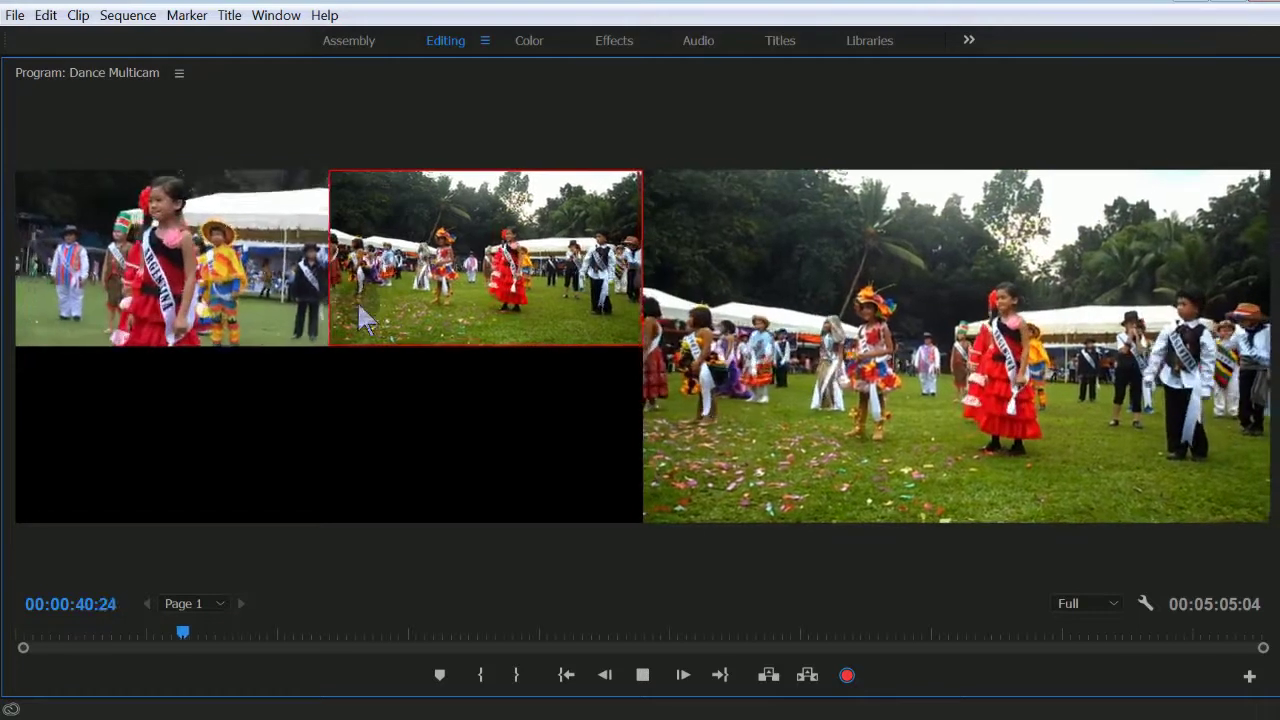
pyautogui.click(320, 313)
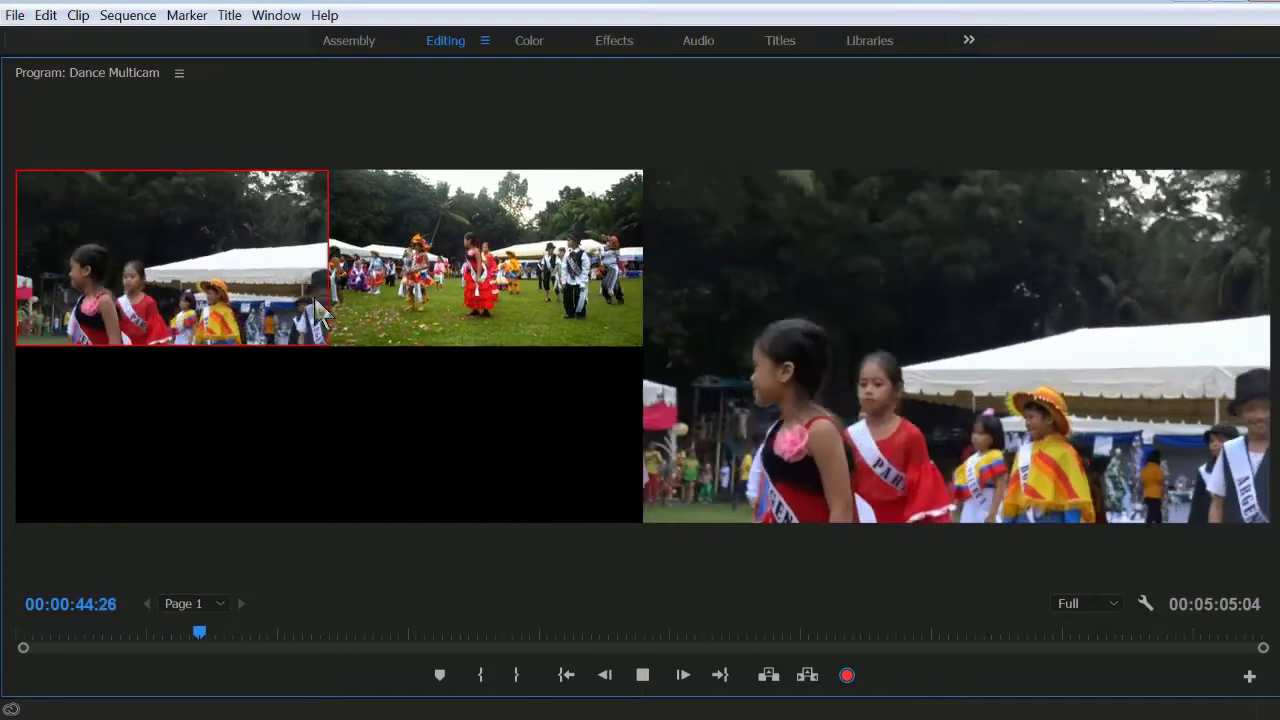
pyautogui.click(432, 322)
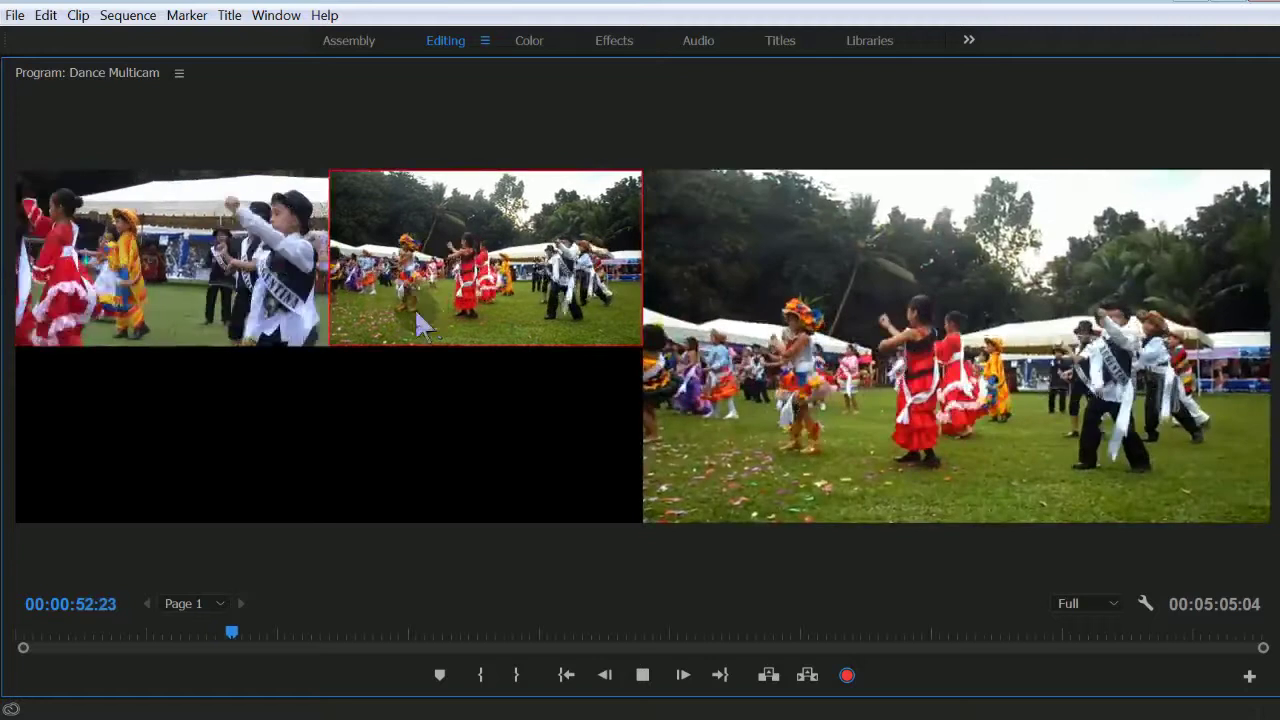
pyautogui.click(290, 295)
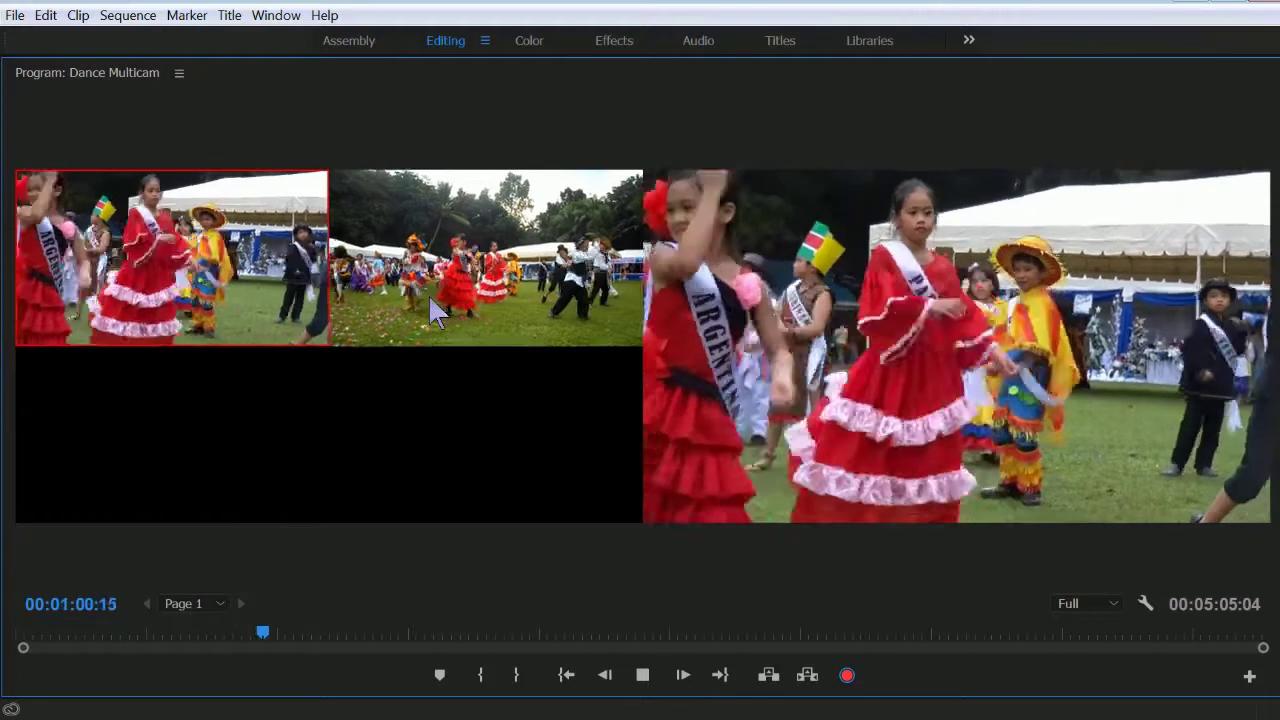
pyautogui.press('End')
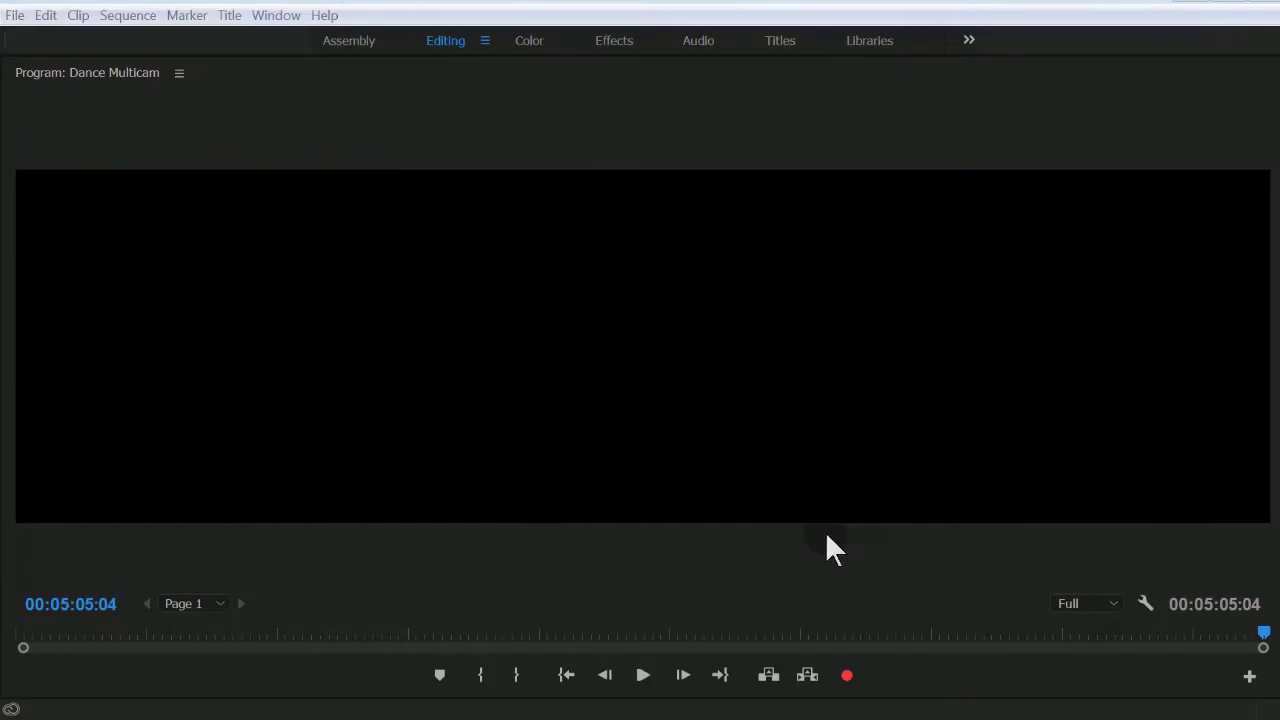
# Step: Restore the Program monitor to its normal frame size and widen the Program monitor and timeline areas
pyautogui.click(265, 16)
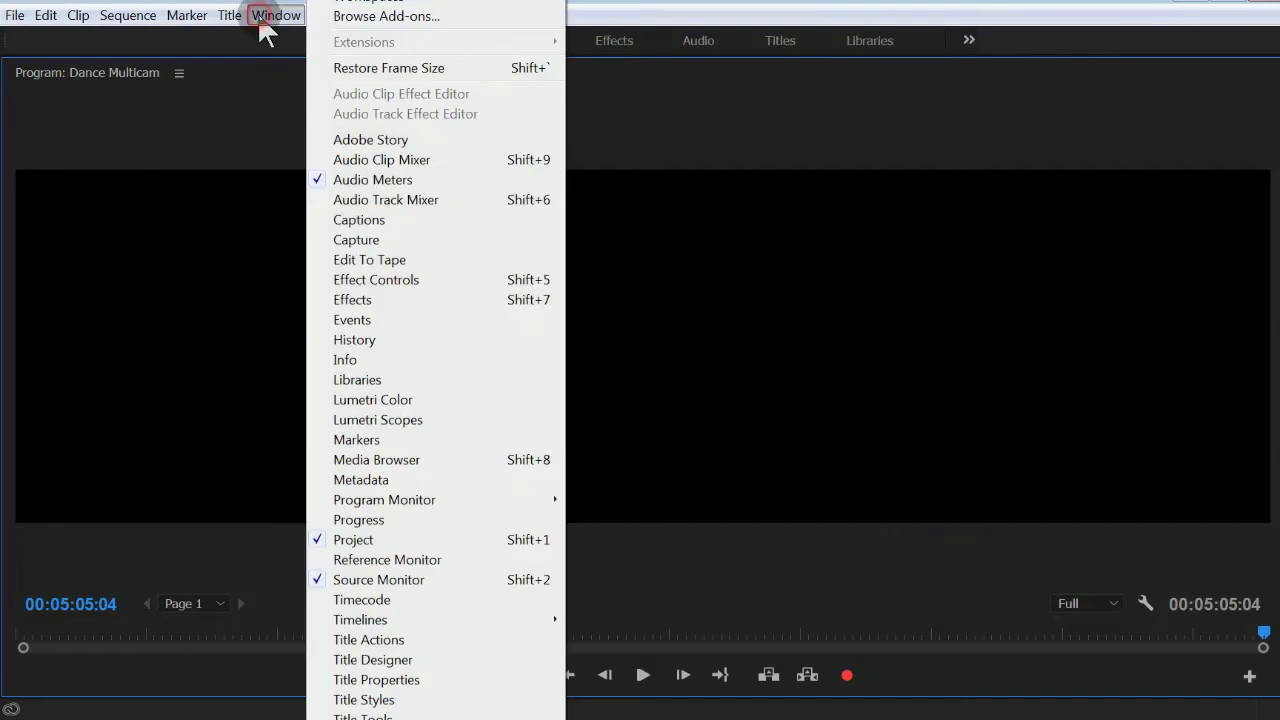
pyautogui.click(355, 70)
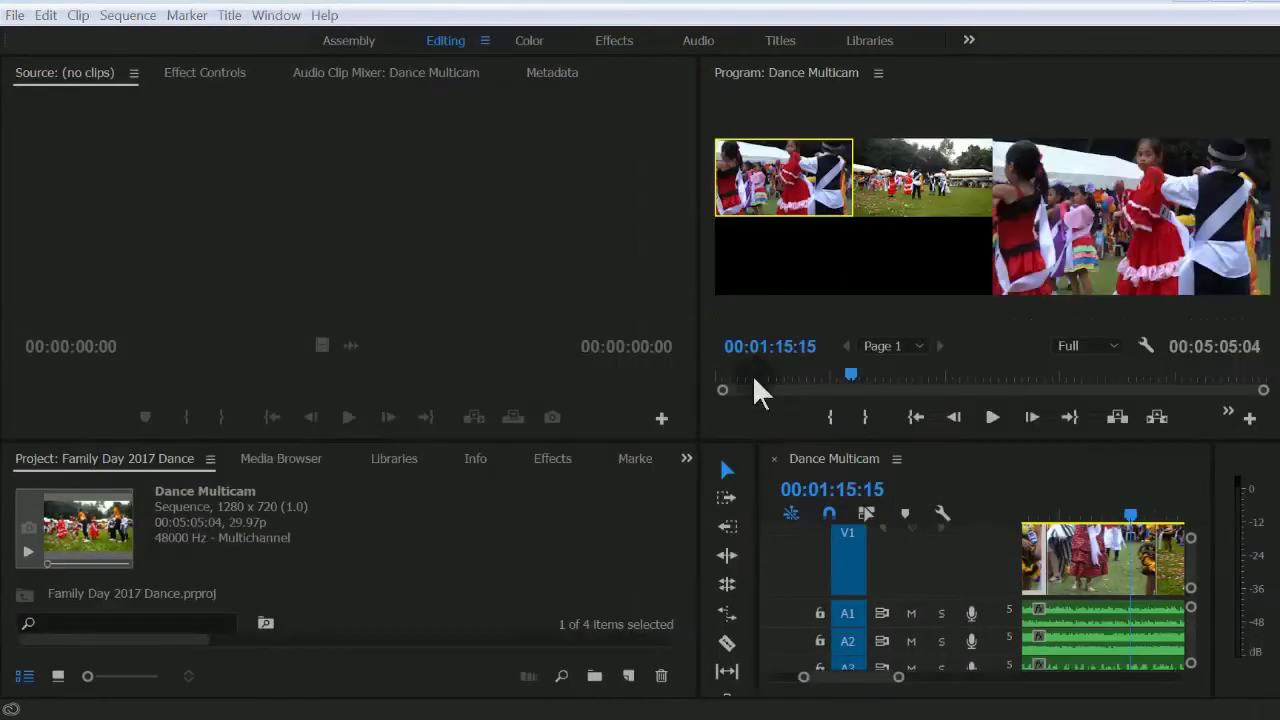
pyautogui.moveTo(698, 440); pyautogui.dragTo(417, 443)
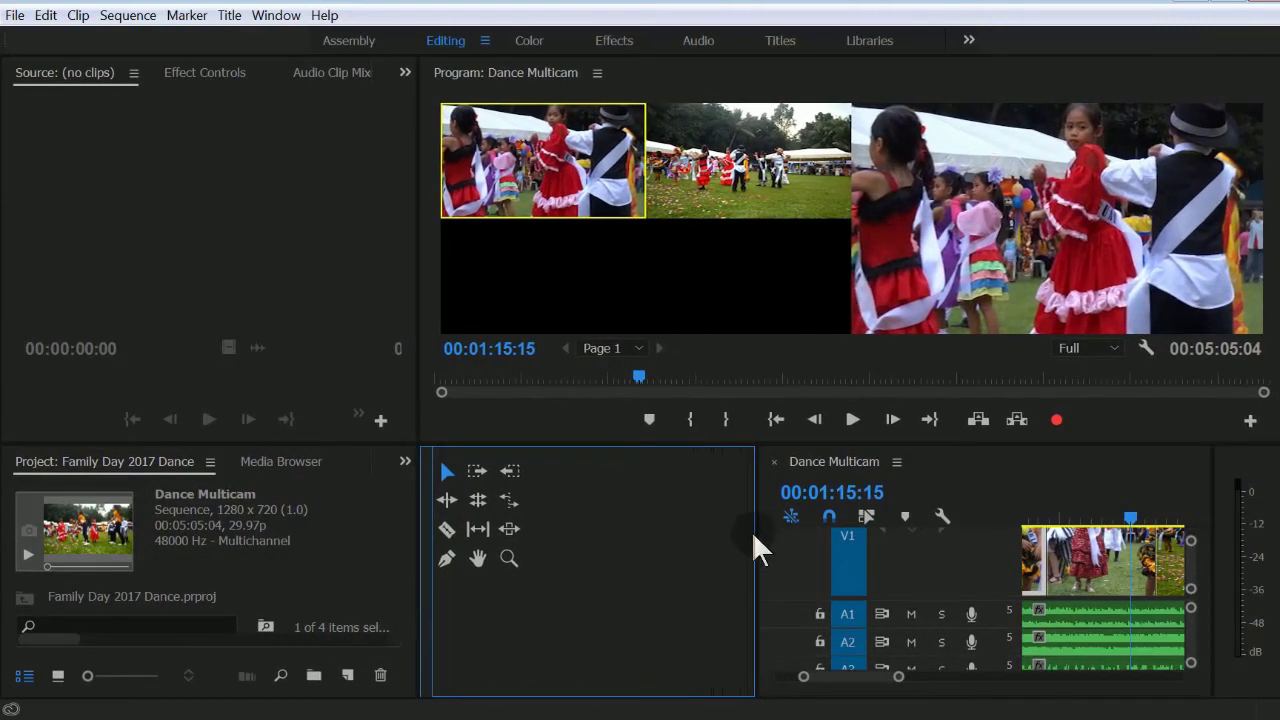
pyautogui.moveTo(754, 535); pyautogui.dragTo(476, 532)
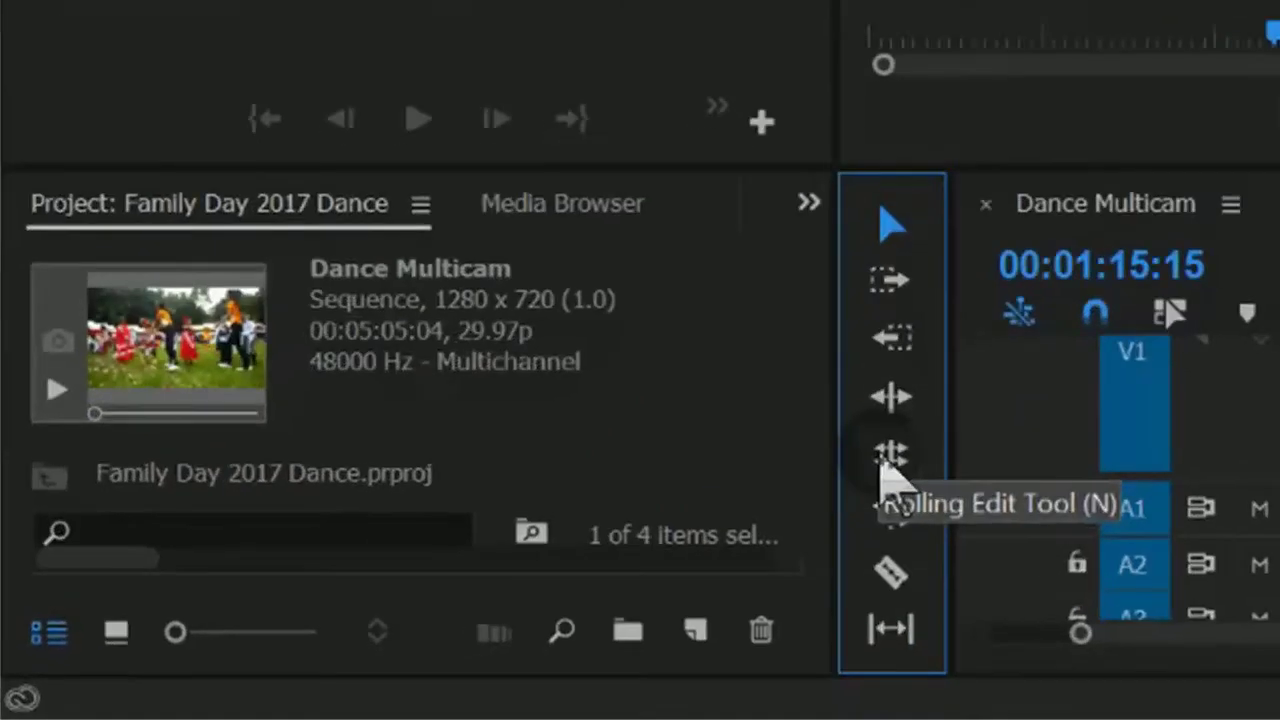
# Step: With the Rolling Edit tool, move the cut after 00:01:15:15 to slightly before that time and the cut near 00:01:26 about one second later
pyautogui.click(445, 588)
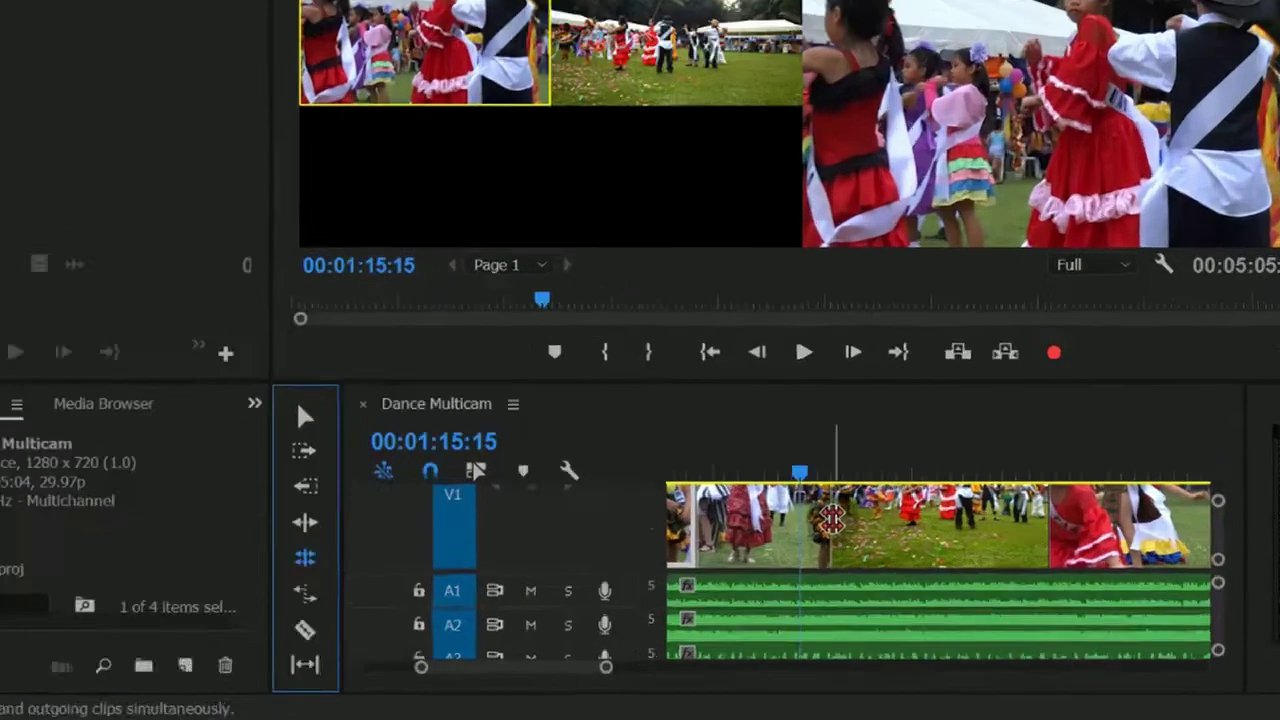
pyautogui.click(875, 557)
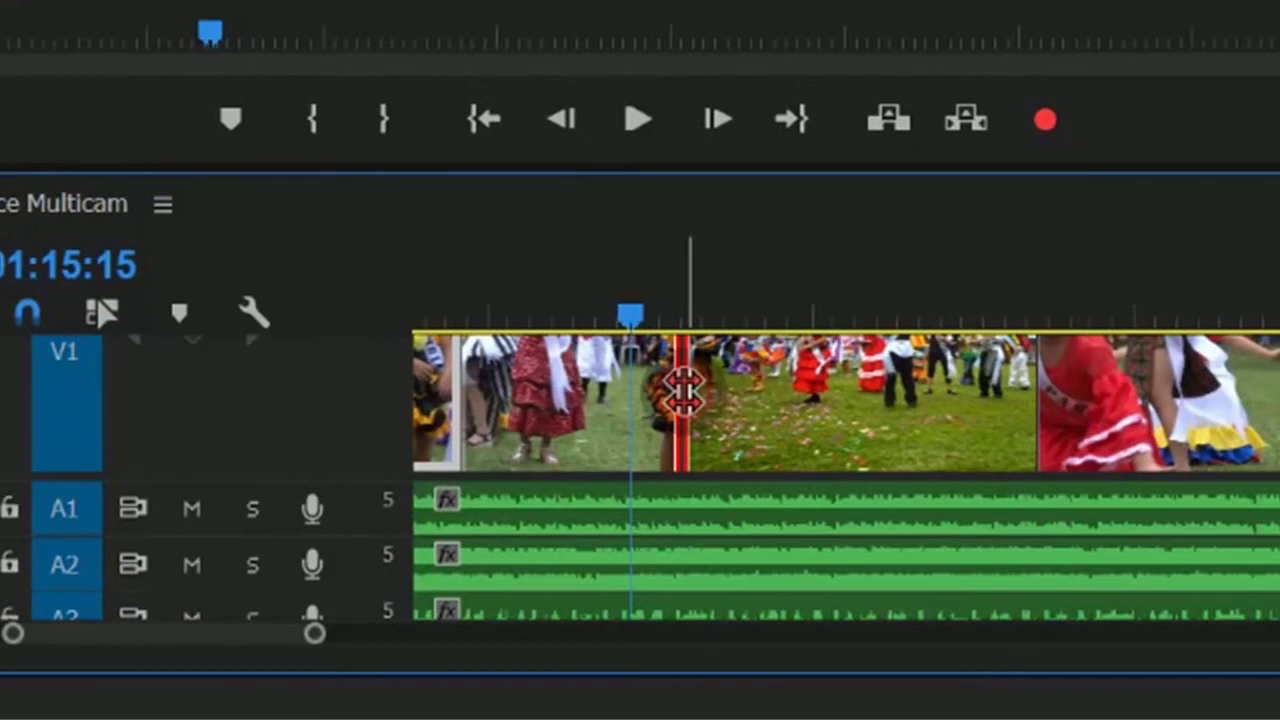
pyautogui.moveTo(684, 390); pyautogui.dragTo(601, 401)
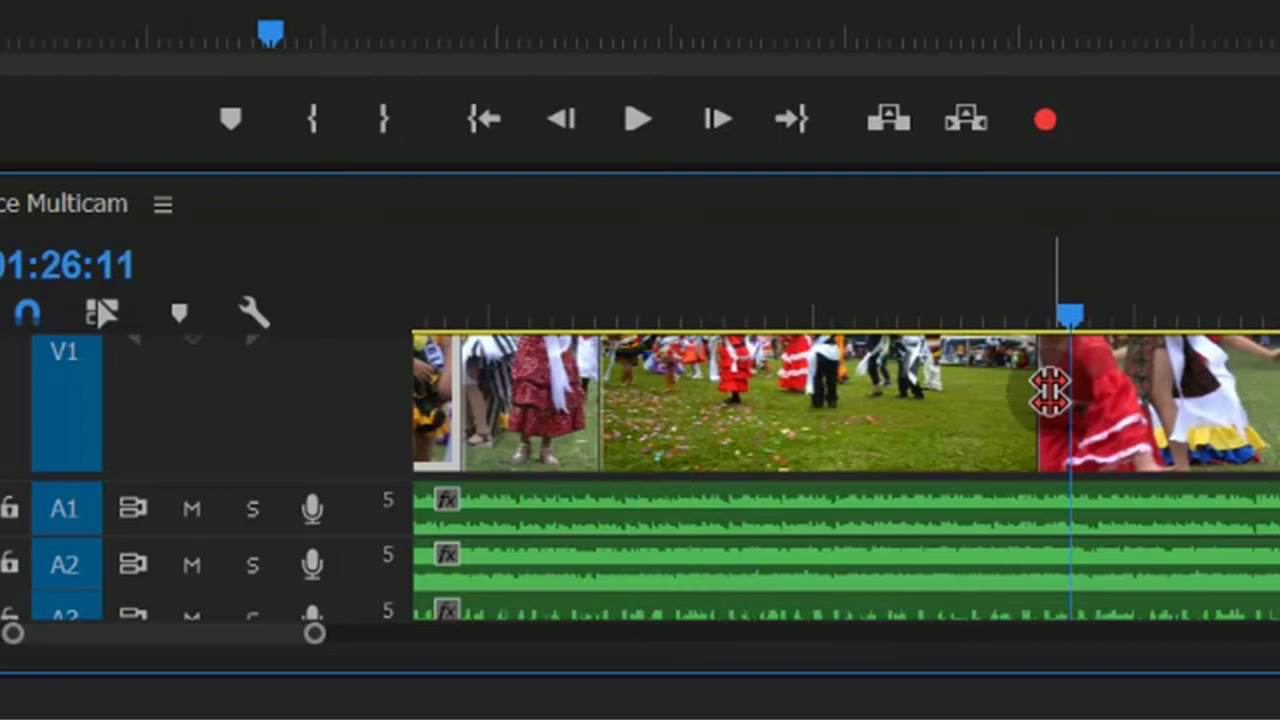
pyautogui.moveTo(1049, 392); pyautogui.dragTo(1070, 393)
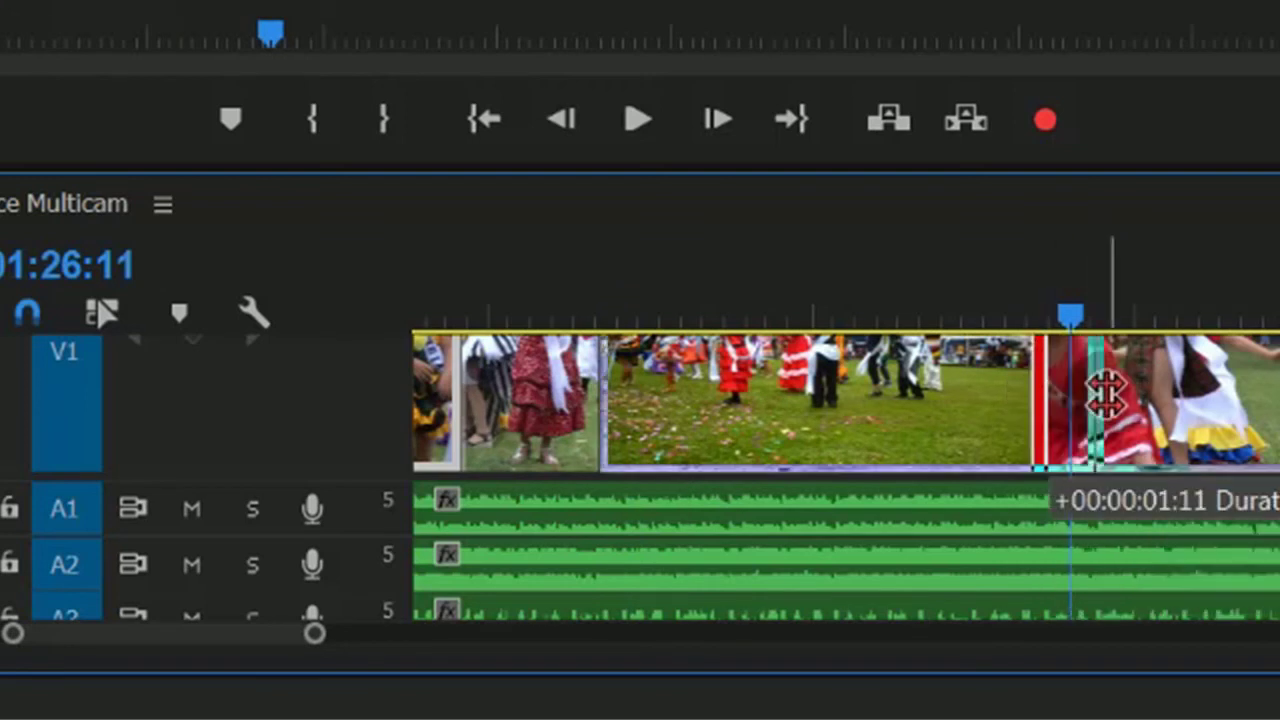
pyautogui.moveTo(1105, 395); pyautogui.dragTo(1105, 394)
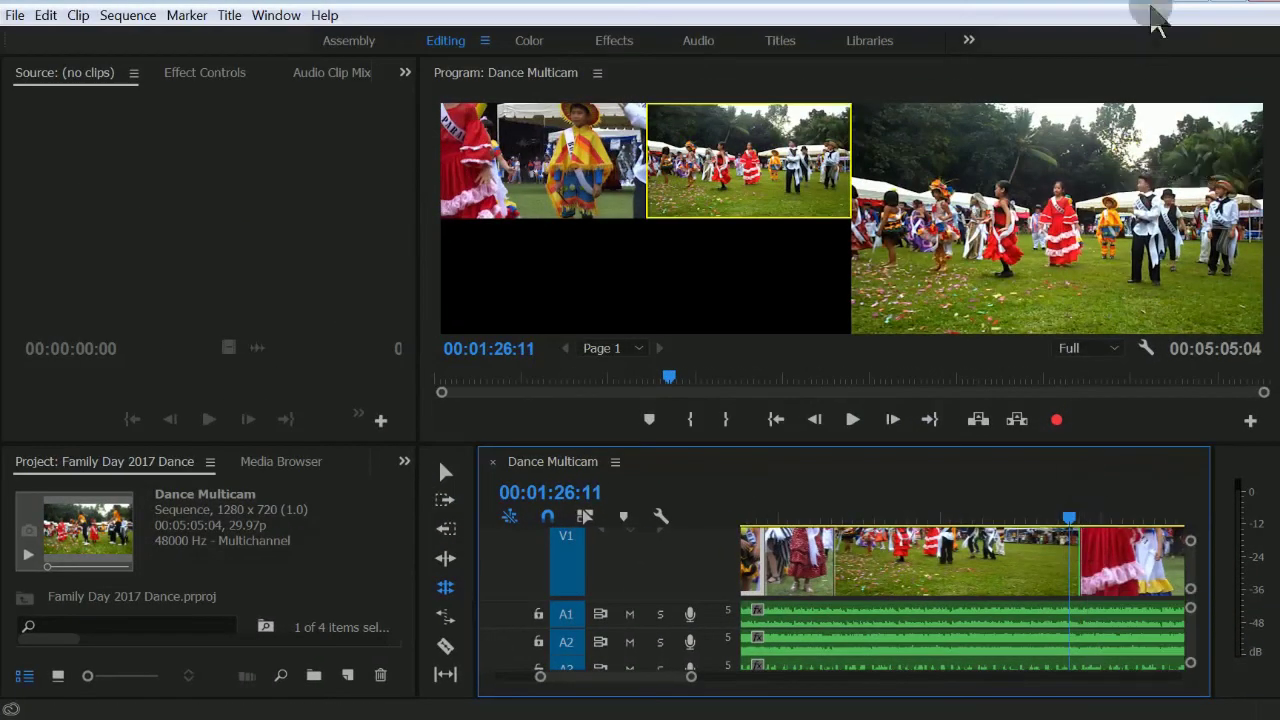
# Step: Re-record the camera cuts from 00:01:26:11 to 00:01:32:15, switching to the first angle and back to the second
pyautogui.click(1160, 9)
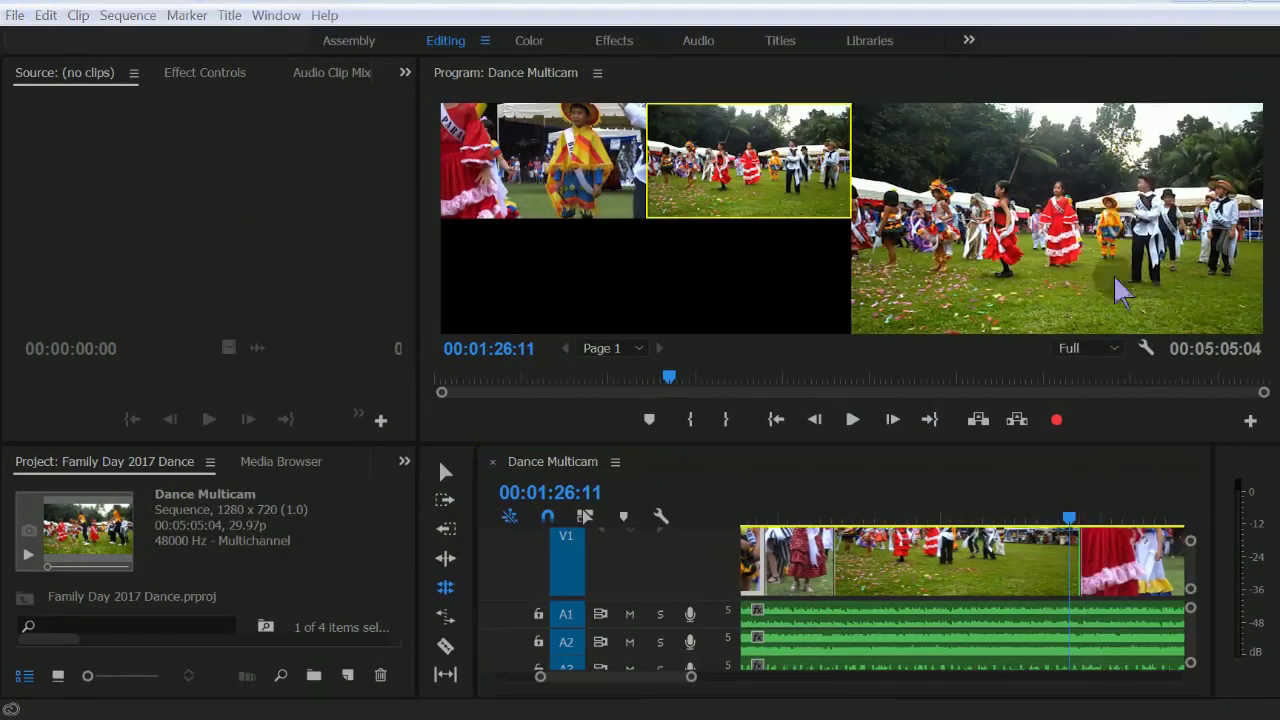
pyautogui.click(1058, 419)
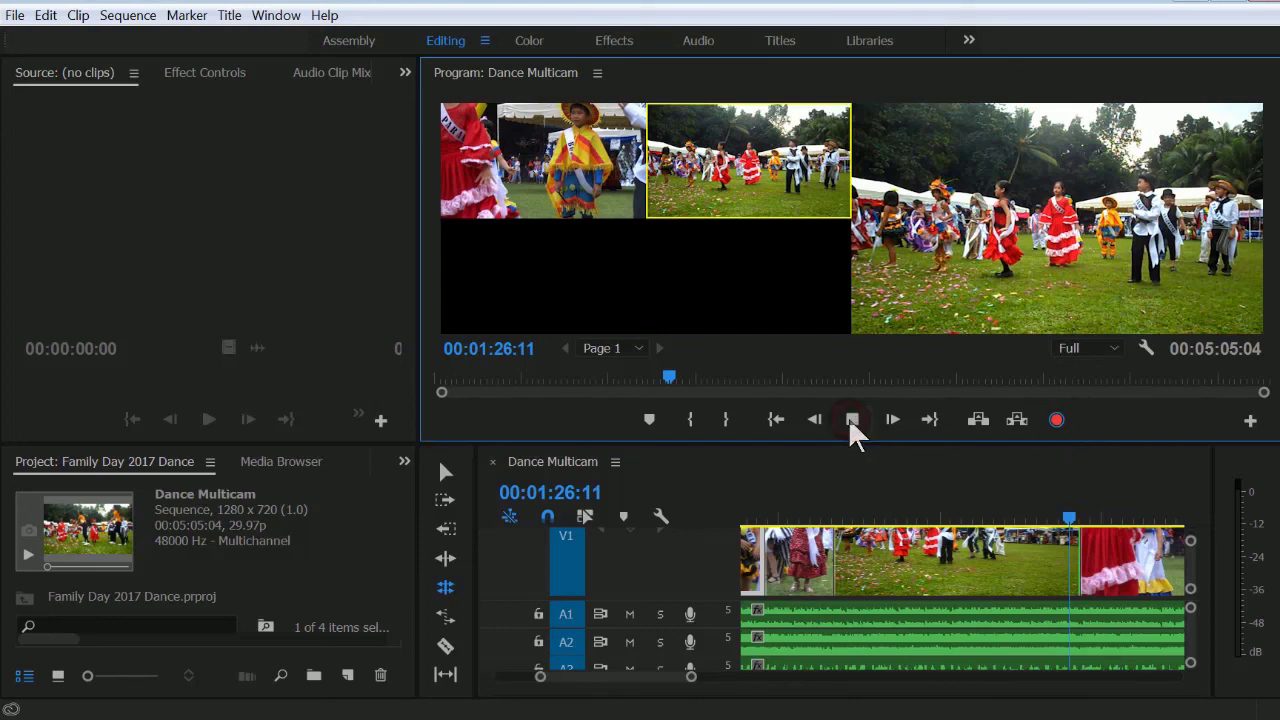
pyautogui.click(567, 190)
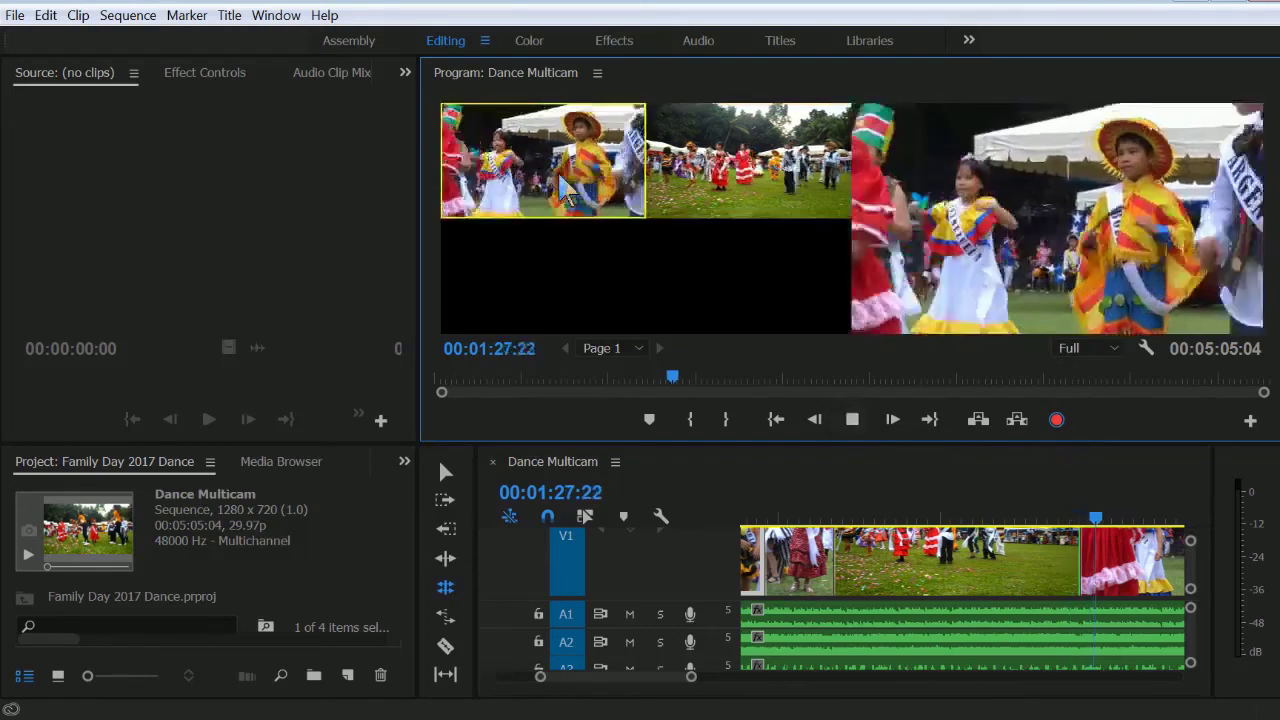
pyautogui.click(780, 197)
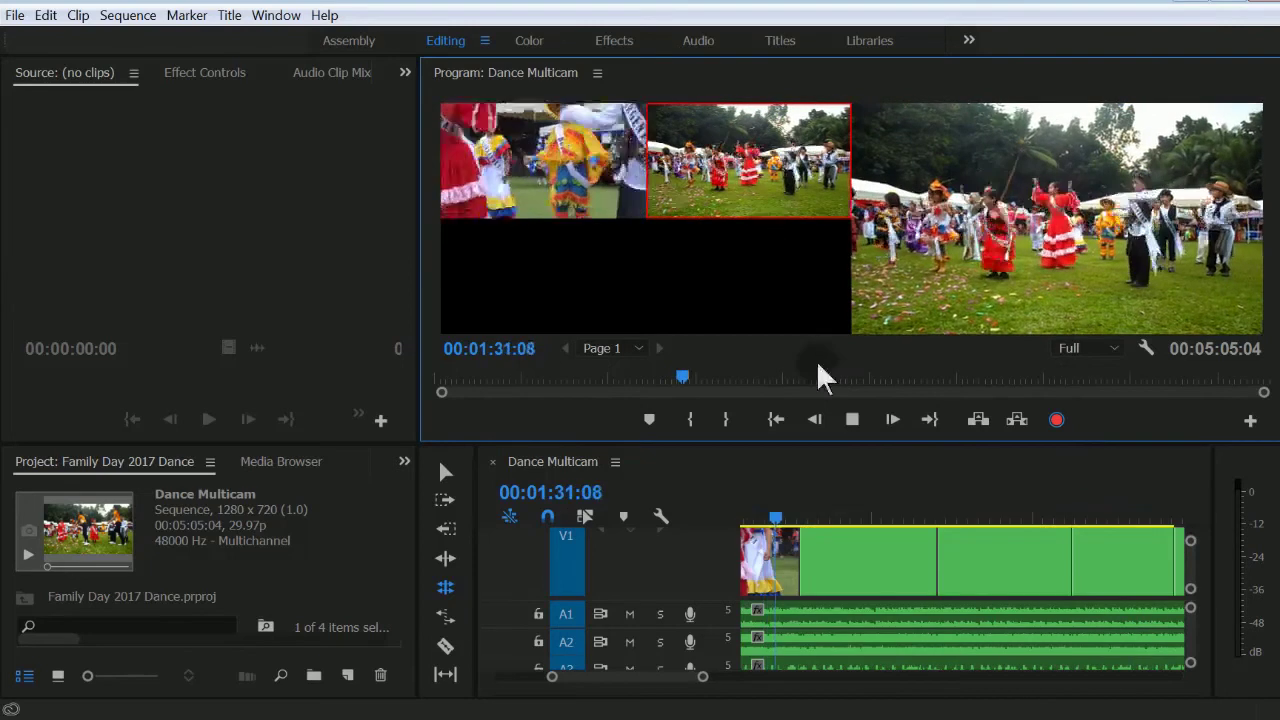
pyautogui.click(854, 421)
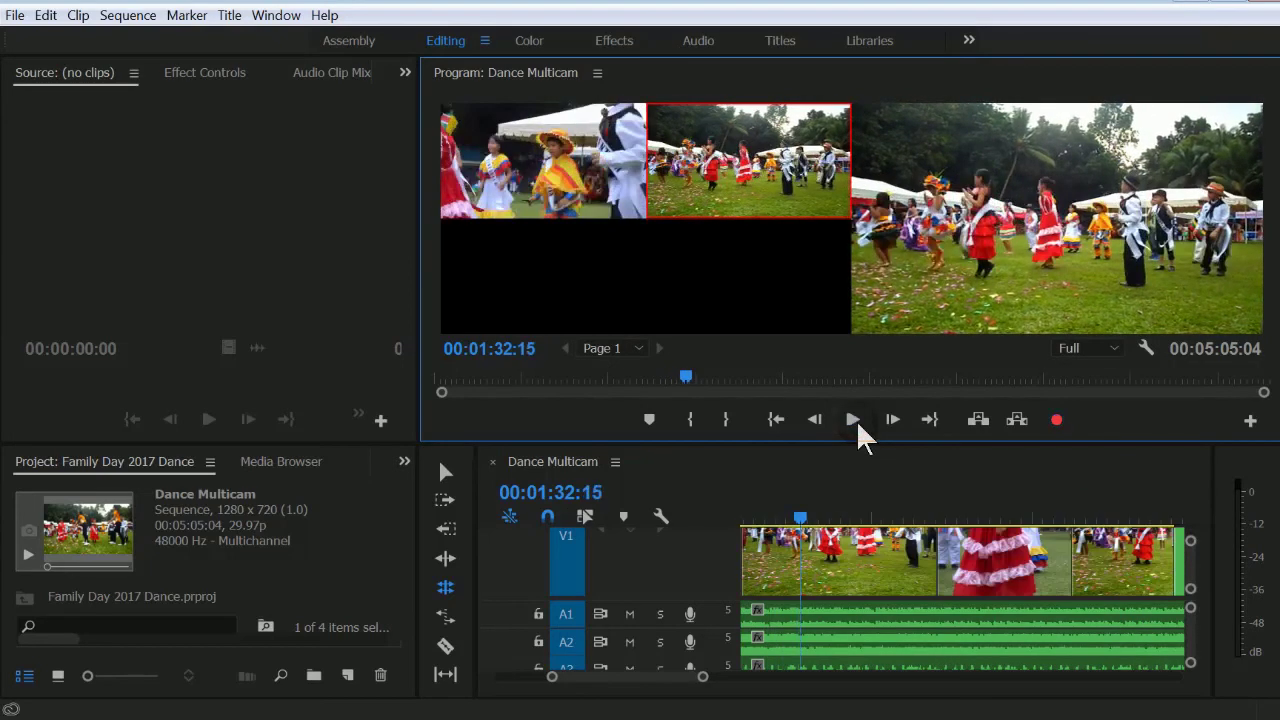